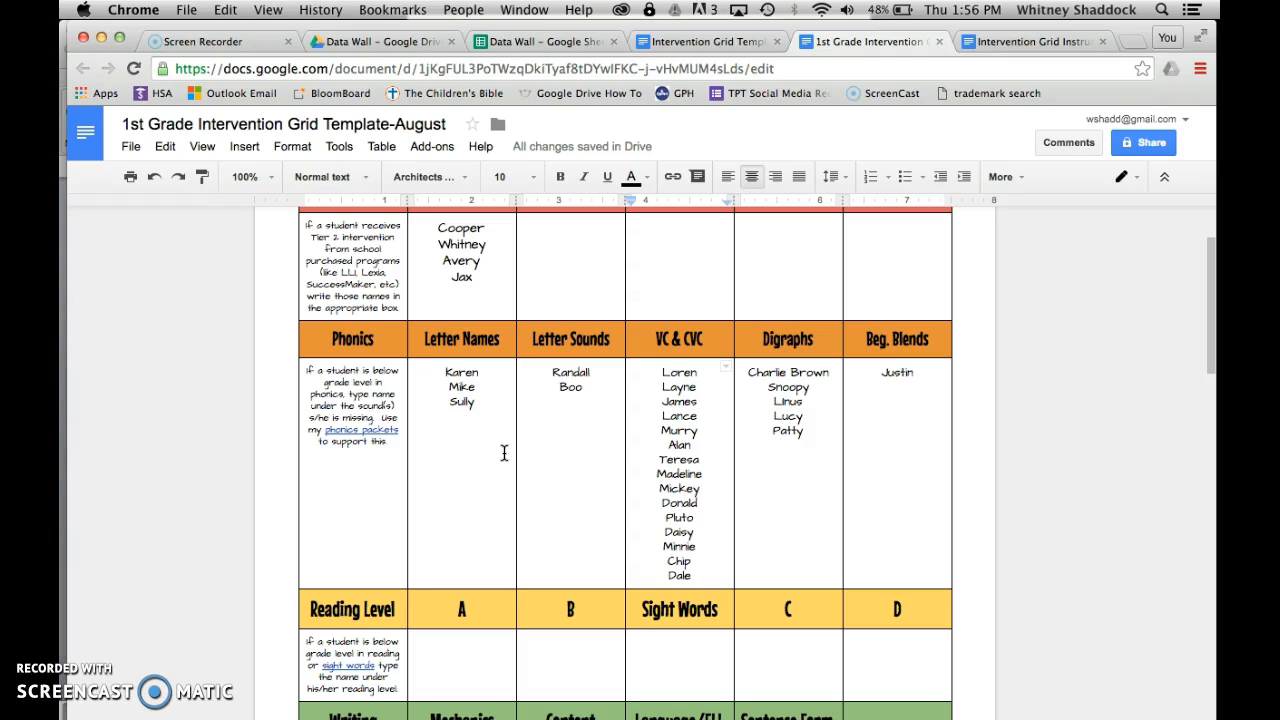
Review the sections of the 1st grade intervention grid, from Tier 2 and Phonics down to Math and Extension.
scroll(372, 245, up, 2)
scroll(372, 258, down, 1)
scroll(372, 258, up, 1)
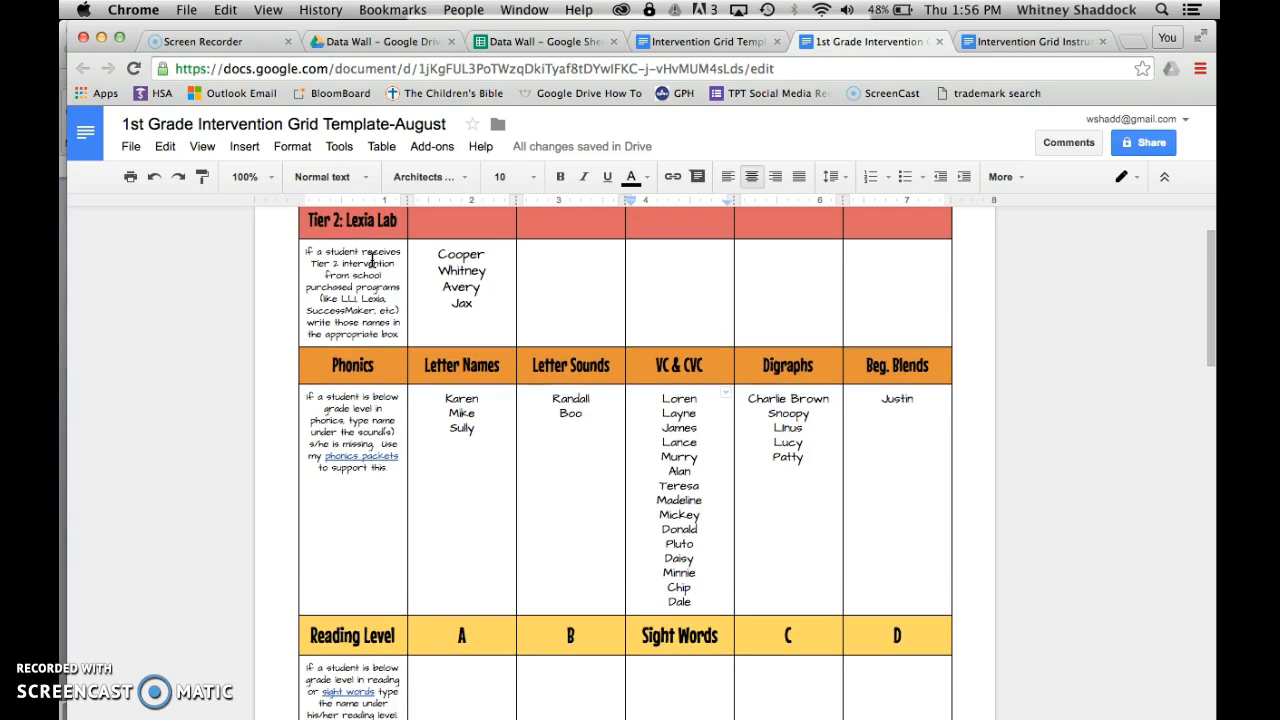
scroll(372, 262, down, 2)
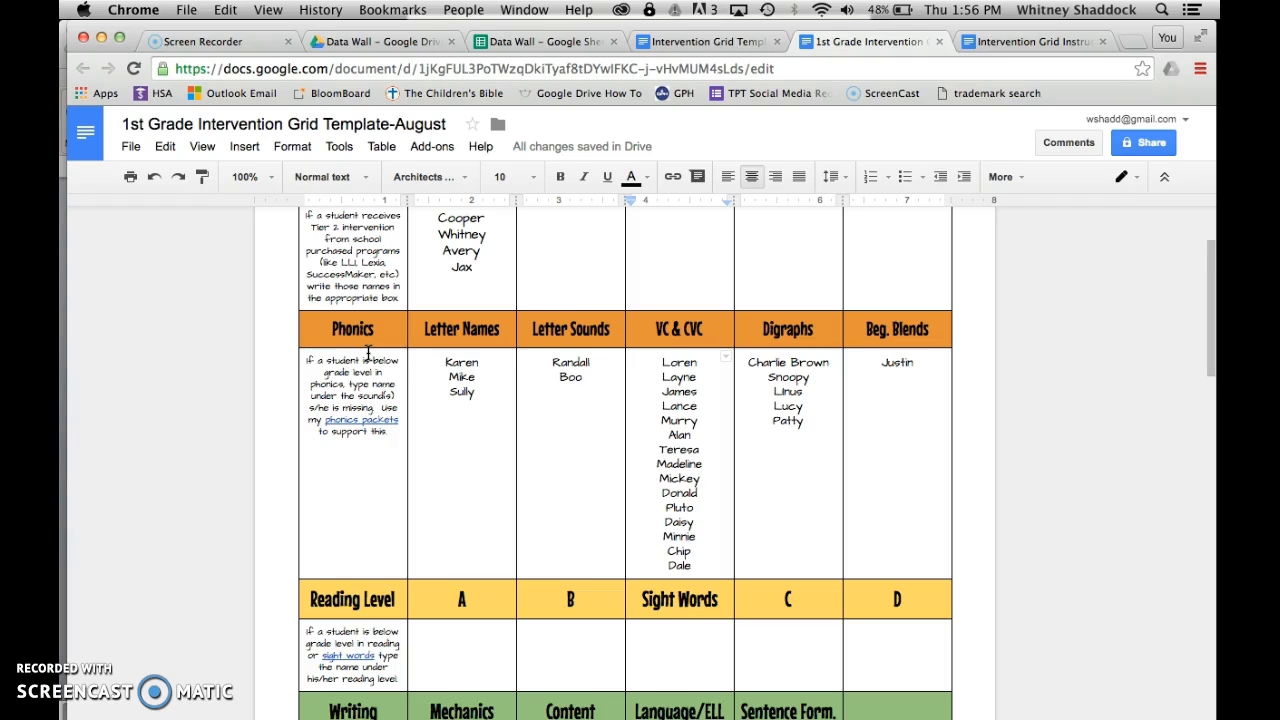
scroll(408, 503, down, 5)
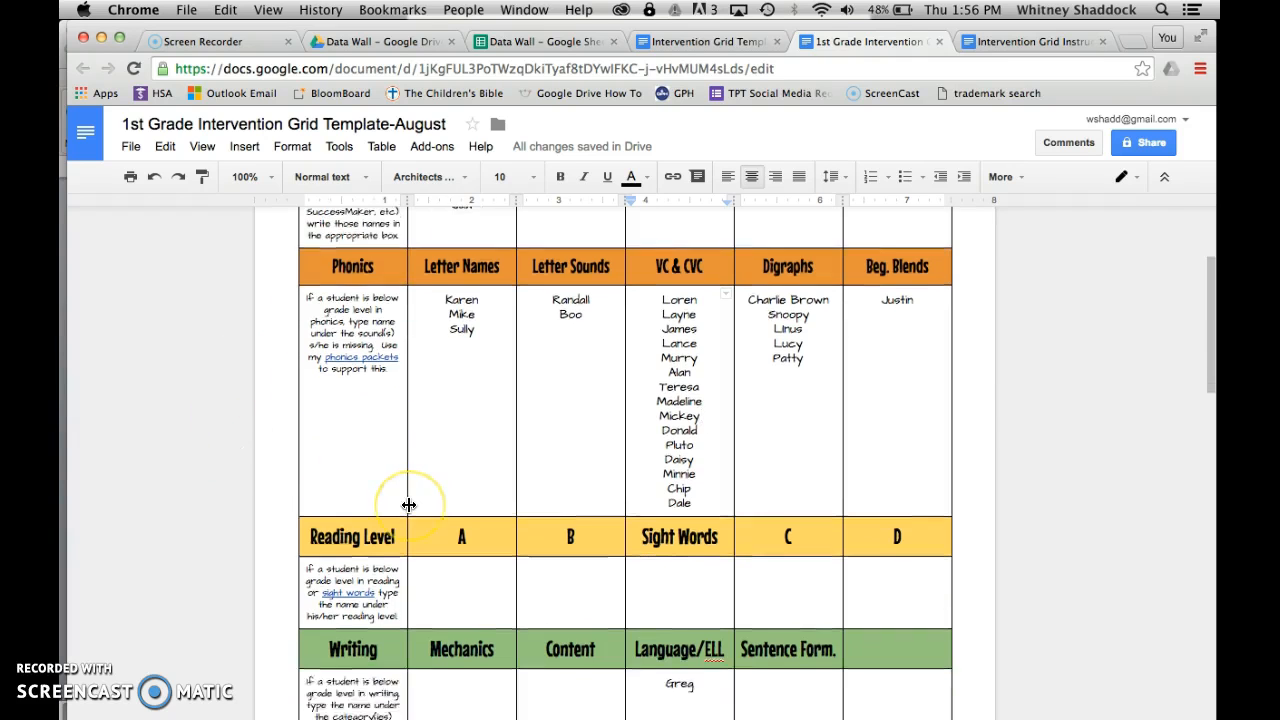
scroll(408, 503, down, 5)
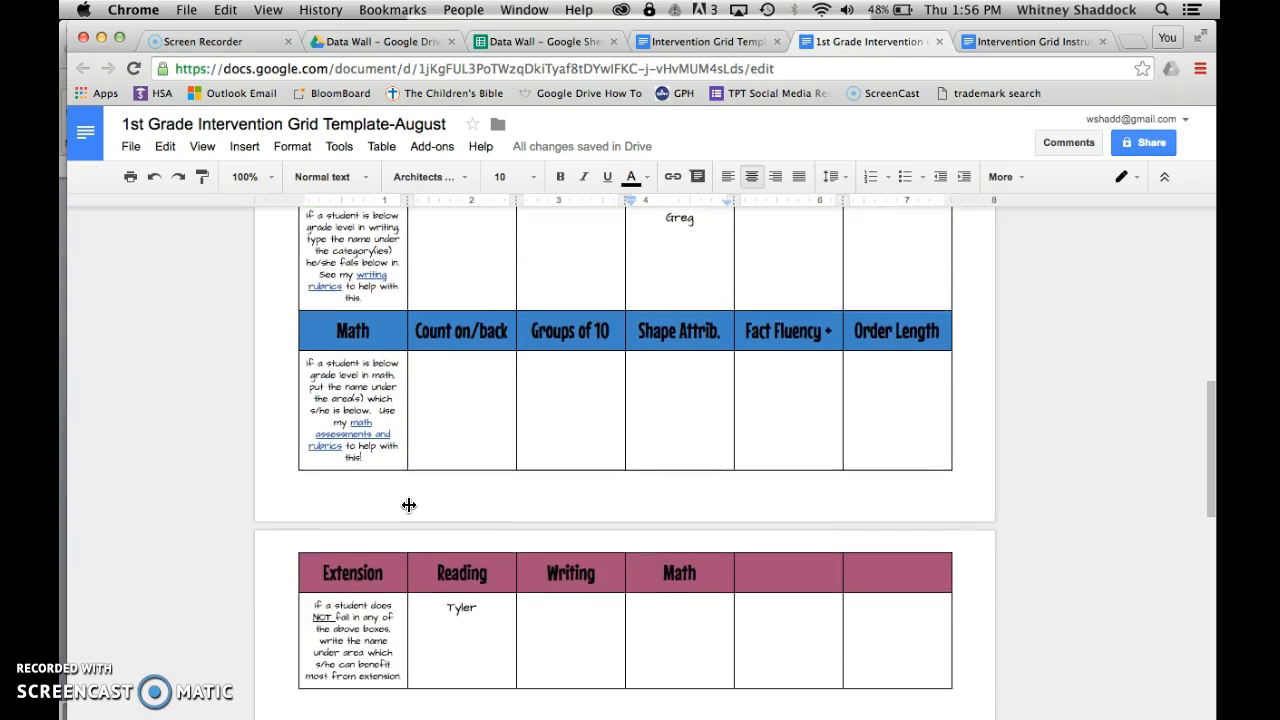
click(502, 598)
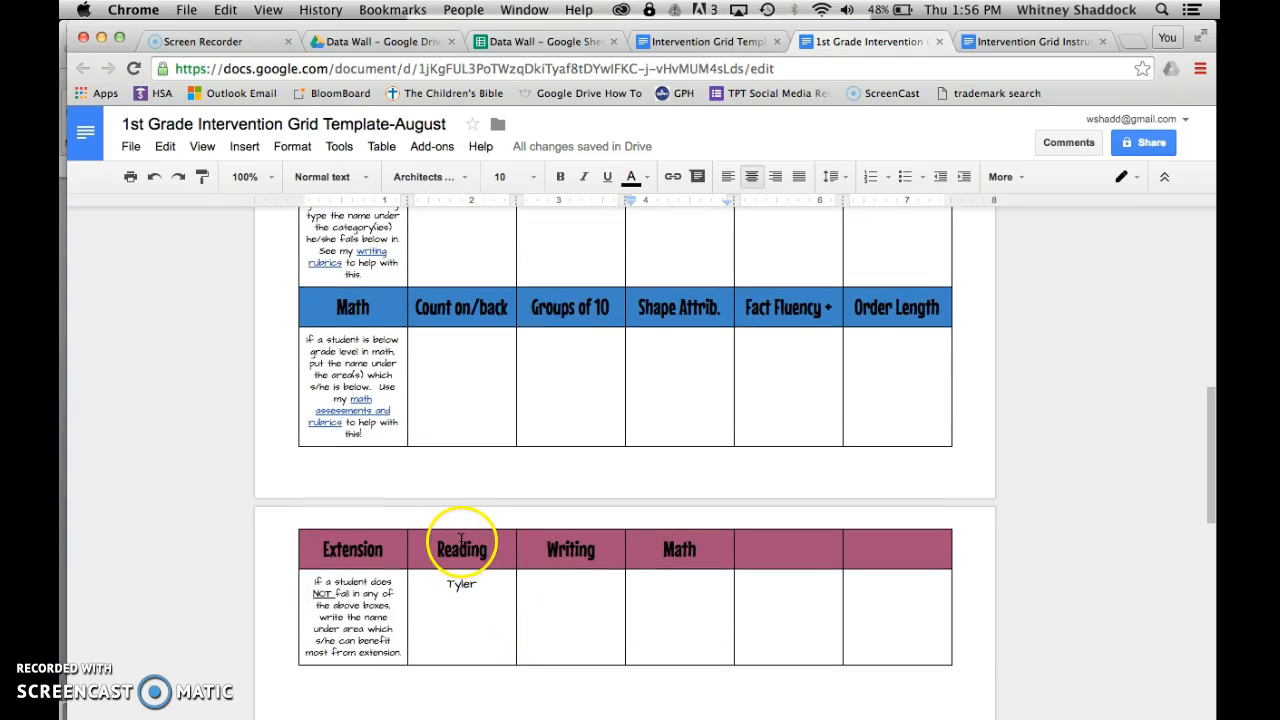
scroll(455, 443, up, 15)
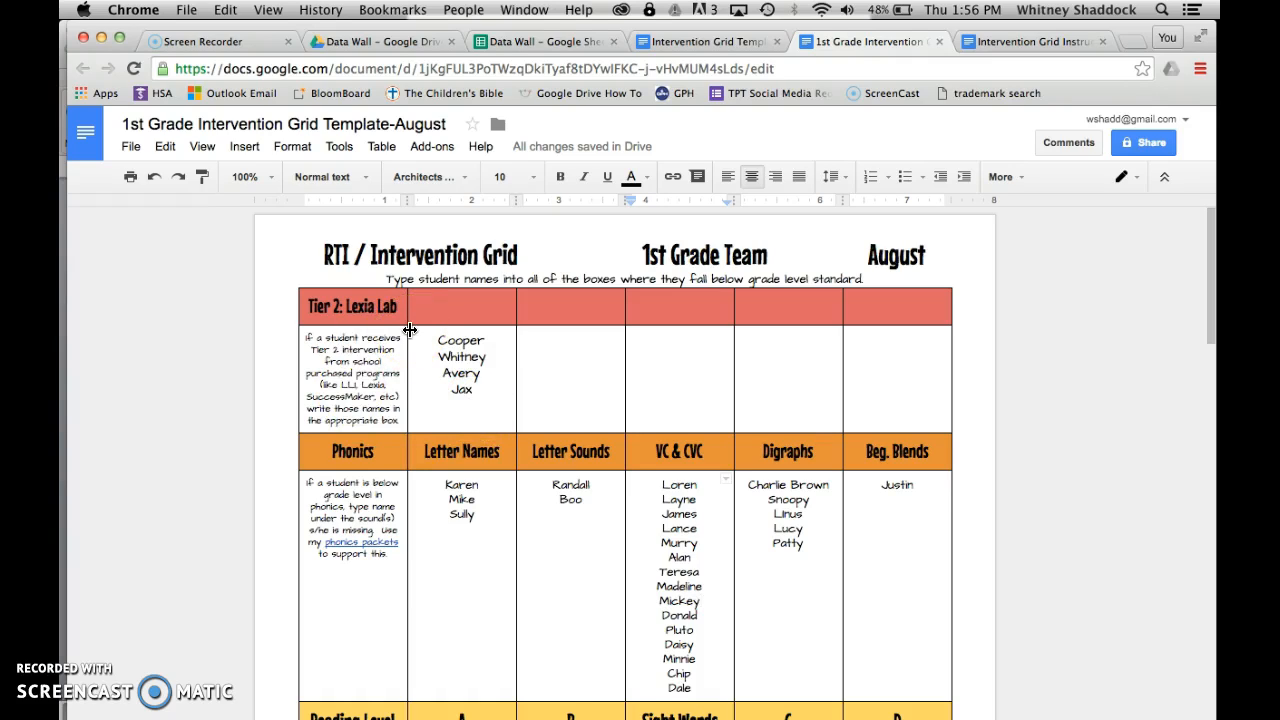
mouse_move(410, 330)
mouse_down()
mouse_move(331, 302)
mouse_move(400, 294)
mouse_move(437, 571)
mouse_move(360, 510)
mouse_move(455, 490)
mouse_up()
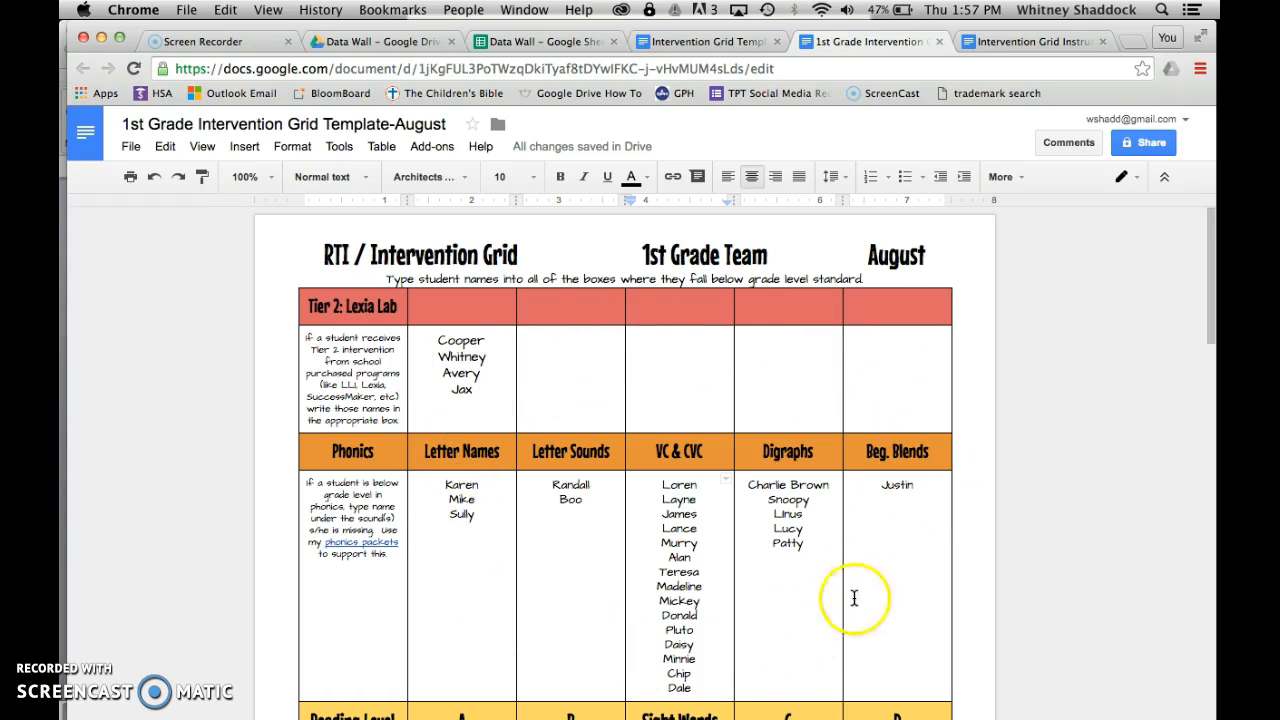
Color the student names under Letter Names and Letter Sounds in the Phonics row red.
scroll(463, 614, down, 2)
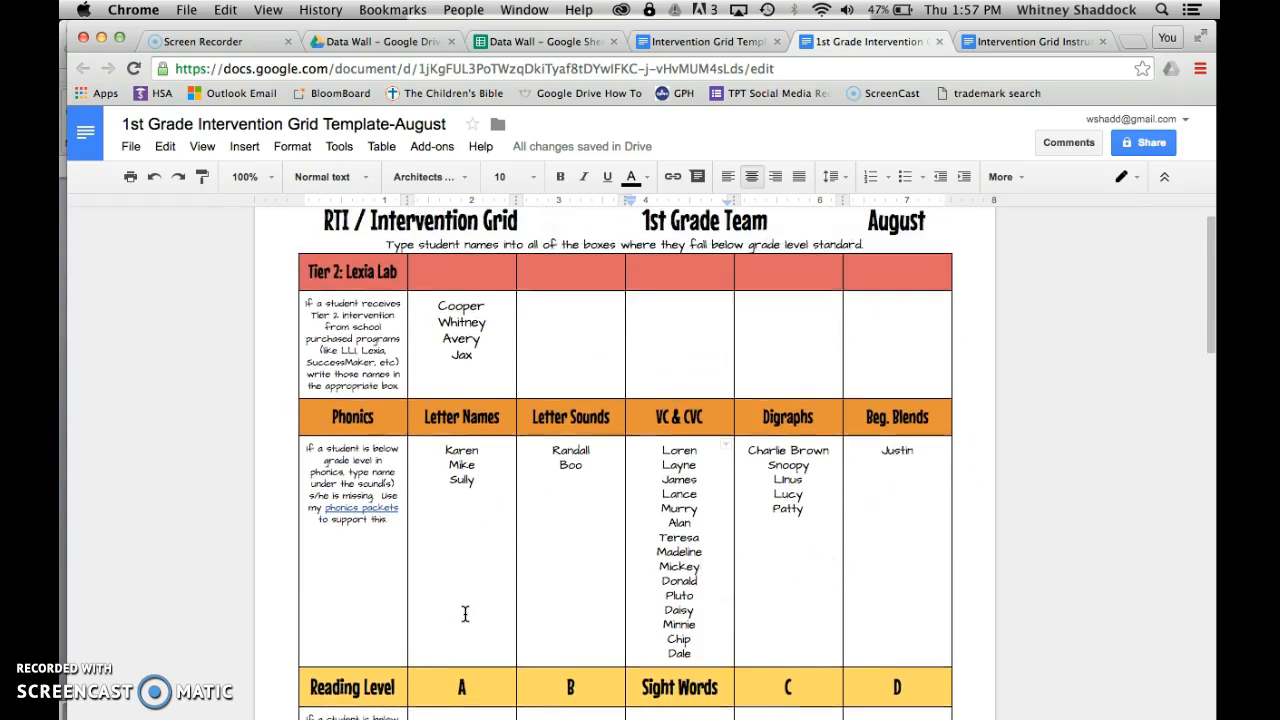
scroll(465, 614, down, 1)
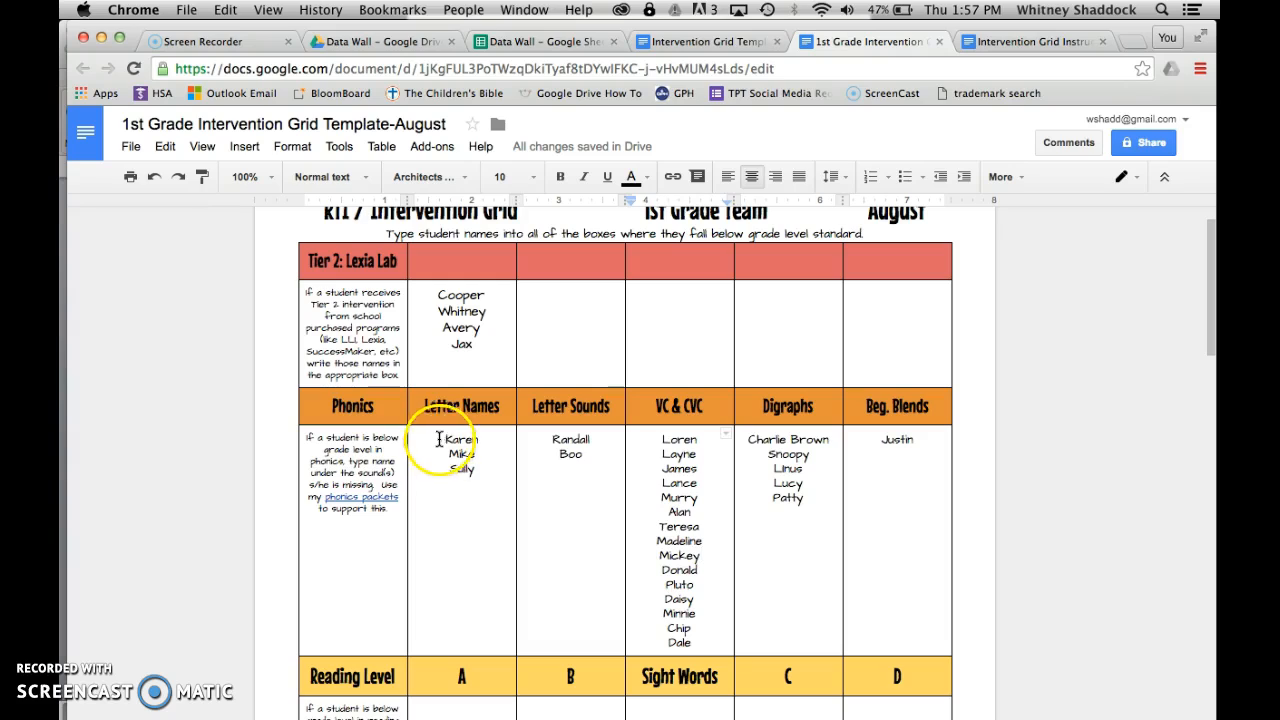
drag(445, 443, 599, 457)
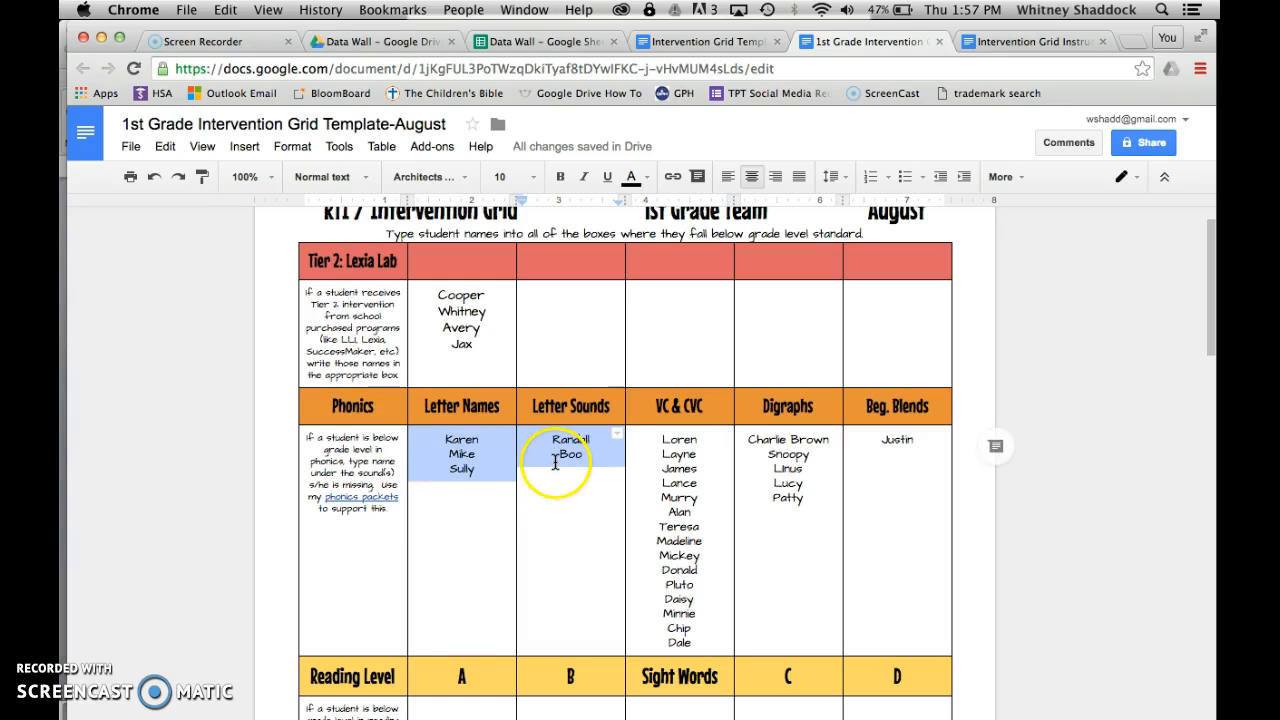
click(490, 471)
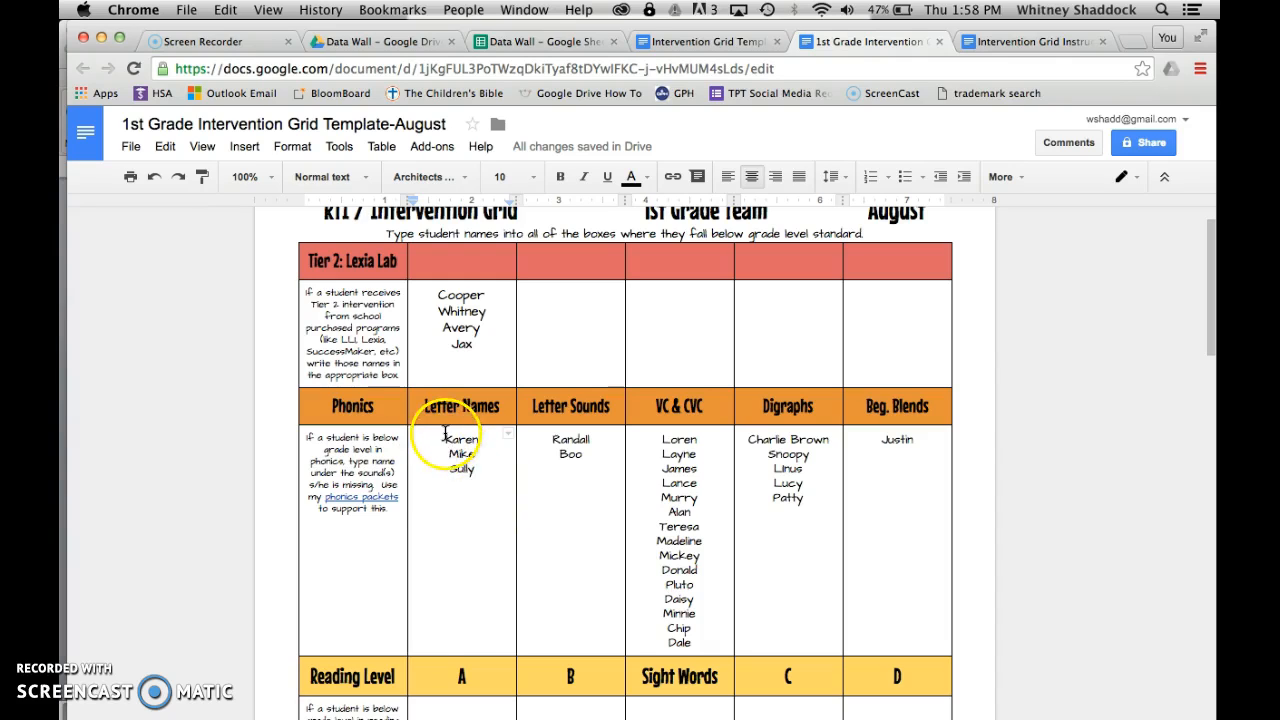
drag(449, 437, 569, 443)
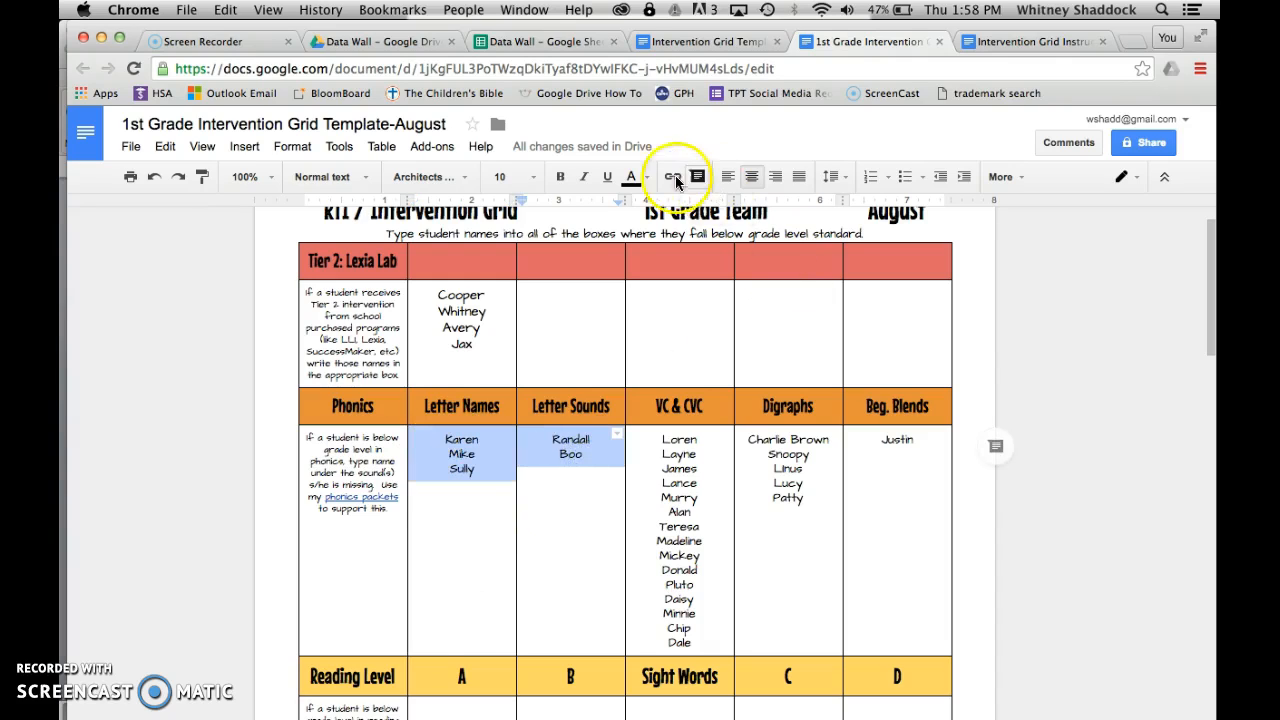
click(633, 177)
click(658, 268)
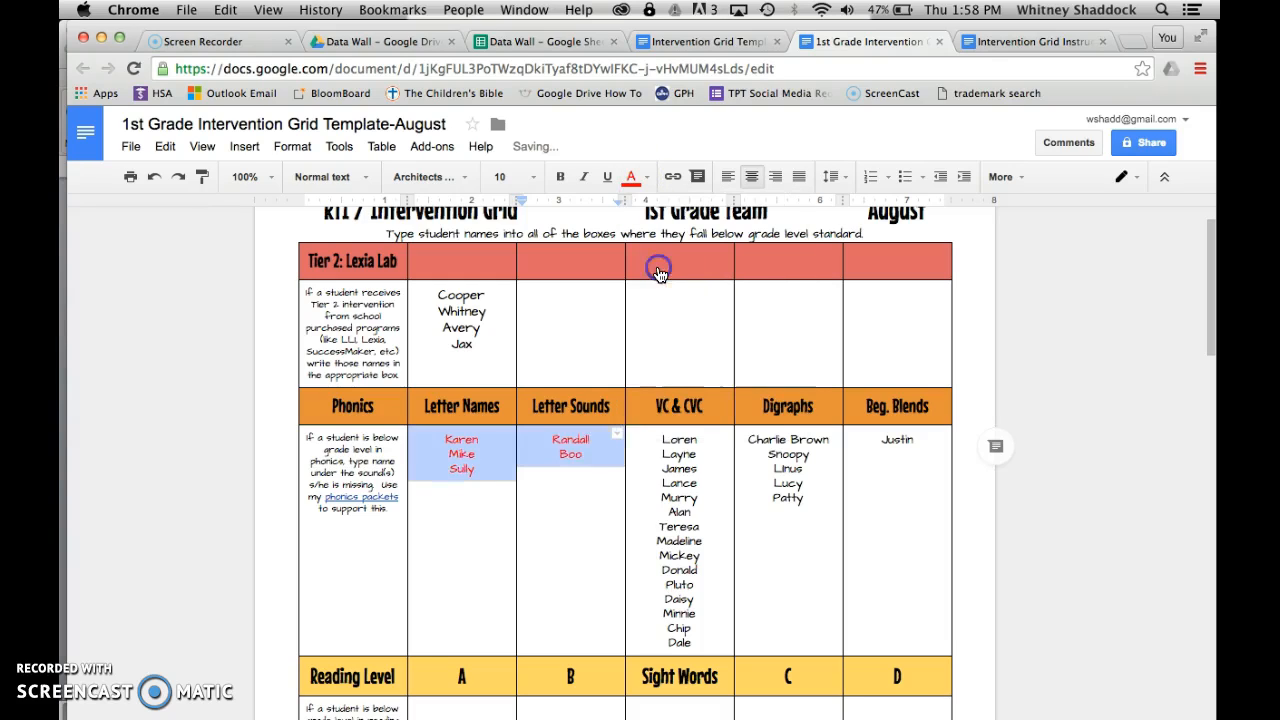
click(580, 496)
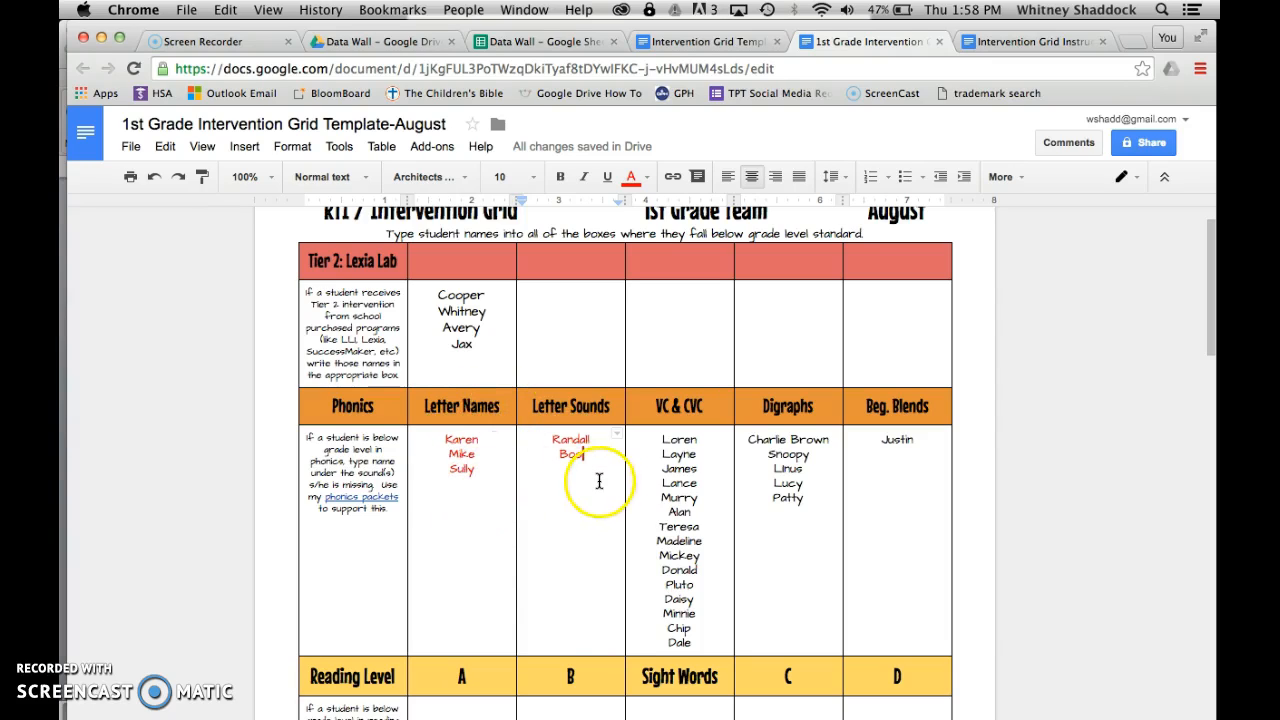
Add the assigned teacher's surname in capitals above the student lists under Letter Names and Letter Sounds.
click(444, 440)
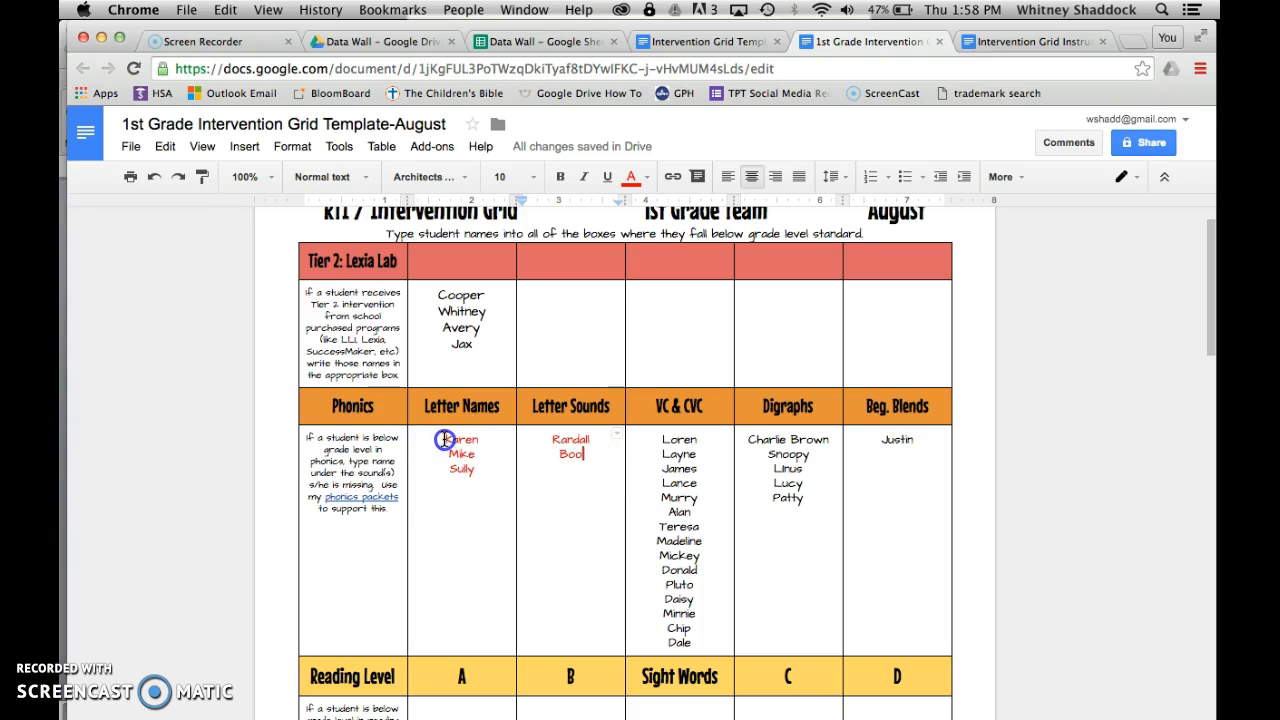
key(Return)
key(Up)
text(SHA)
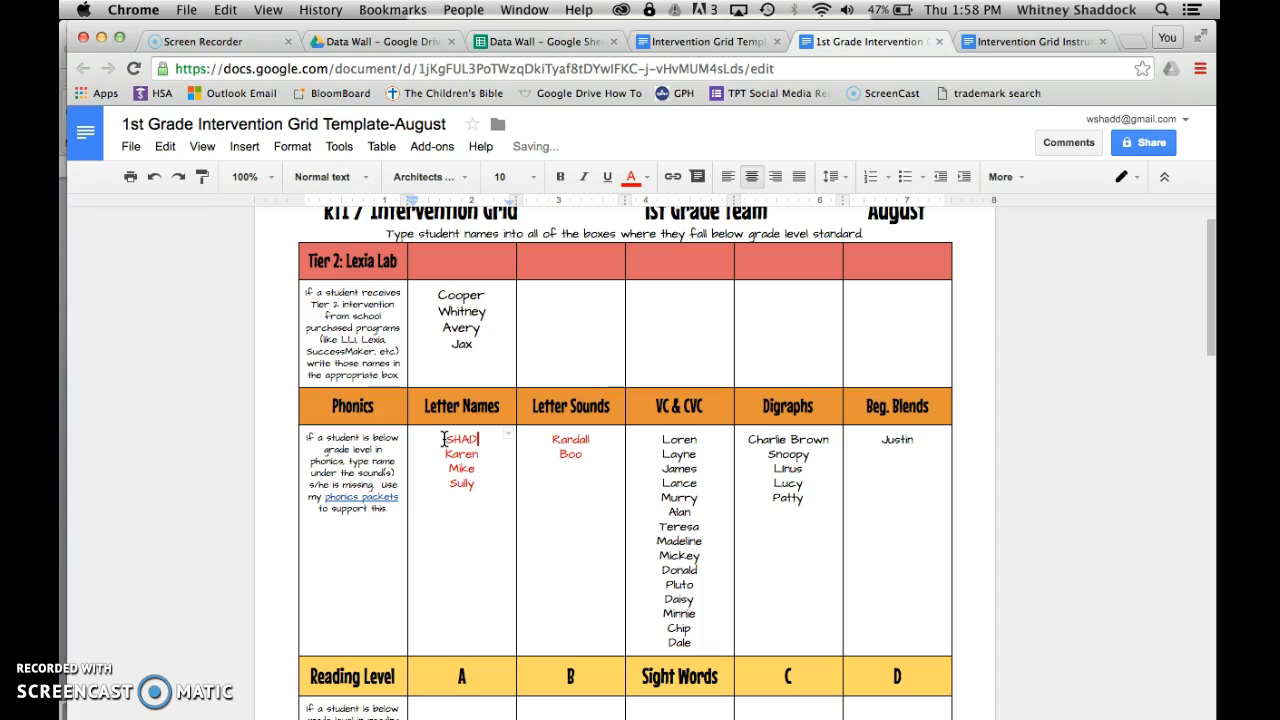
click(551, 440)
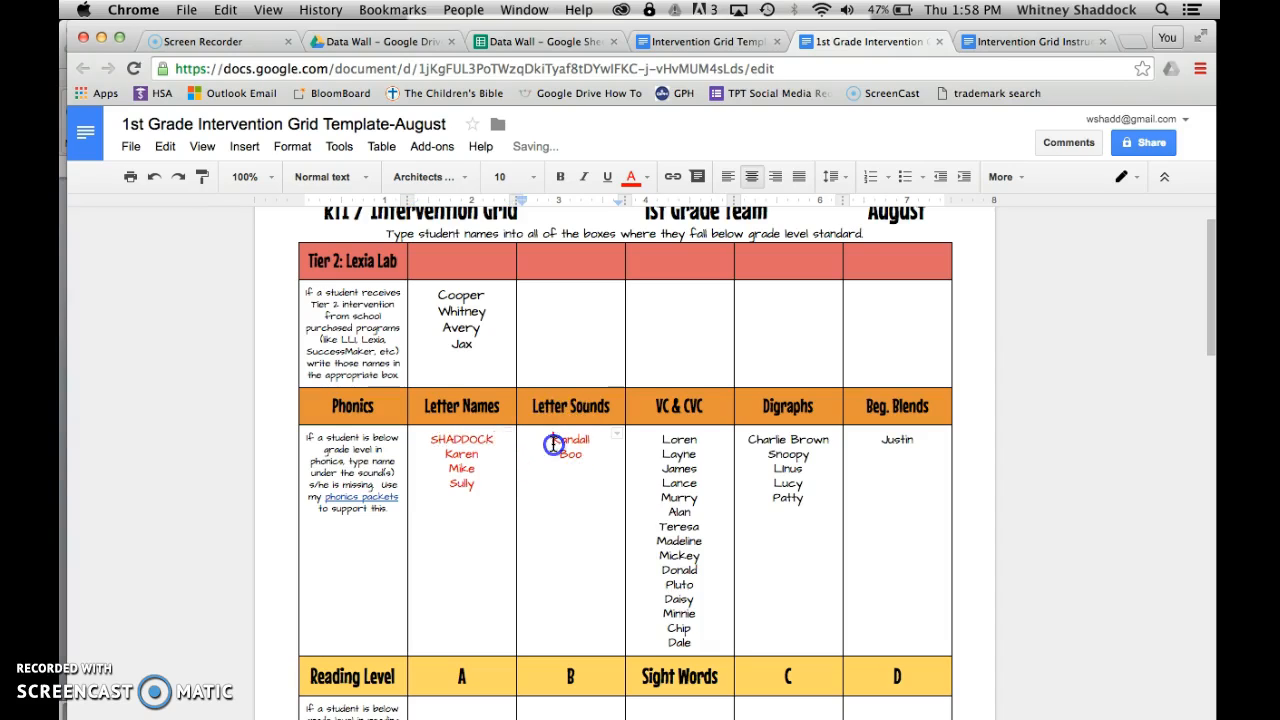
text(SHADDOCK)
key(Return)
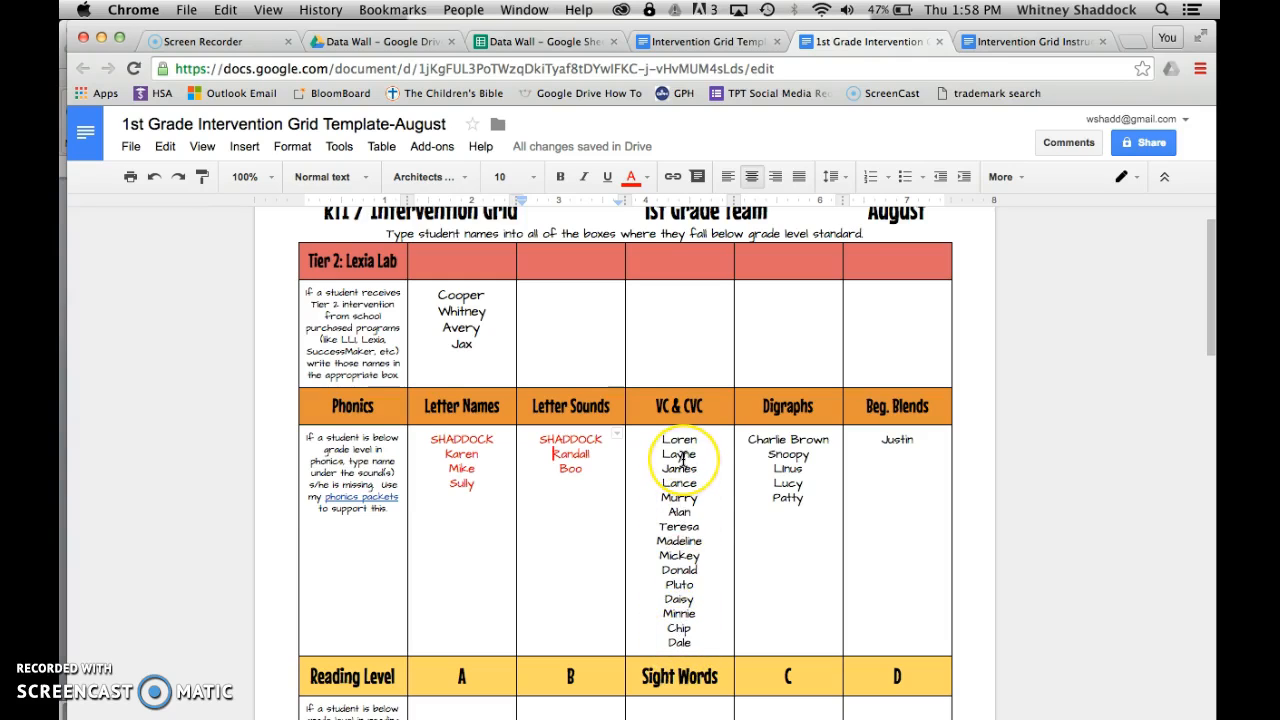
Color the student names under VC & CVC blue and add their teacher's surname in capitals above the list.
drag(661, 440, 695, 641)
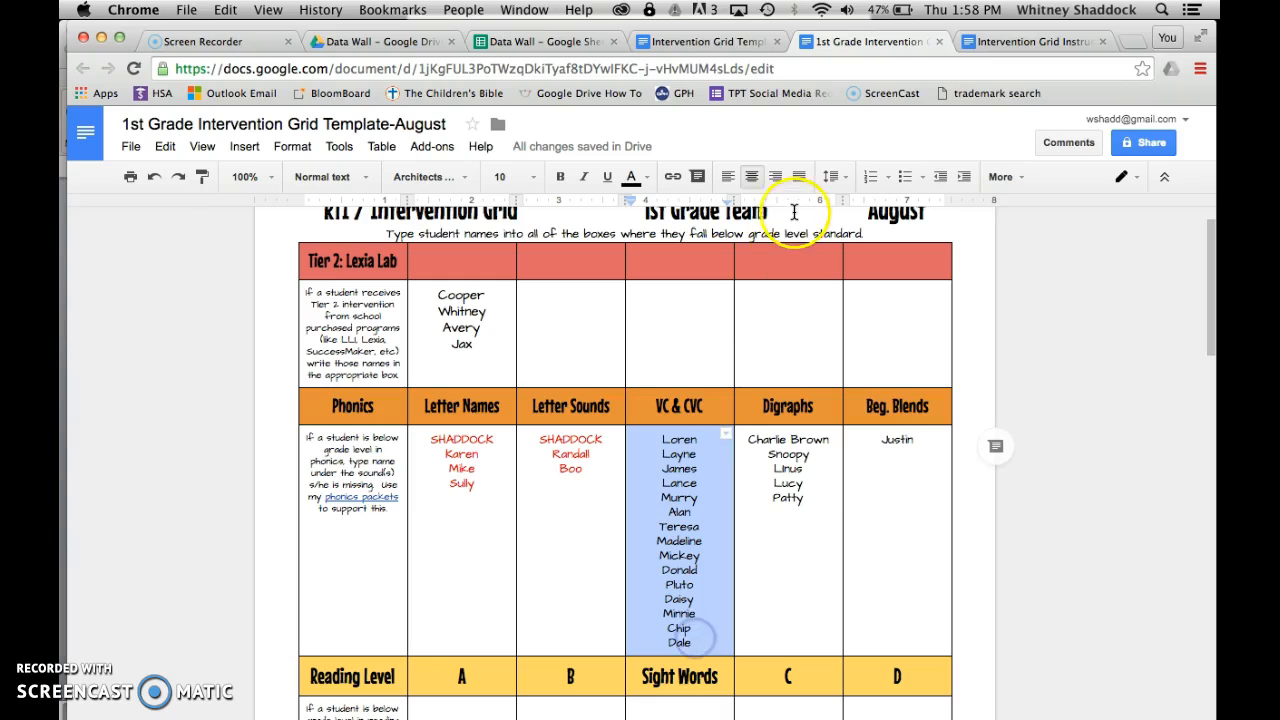
click(638, 178)
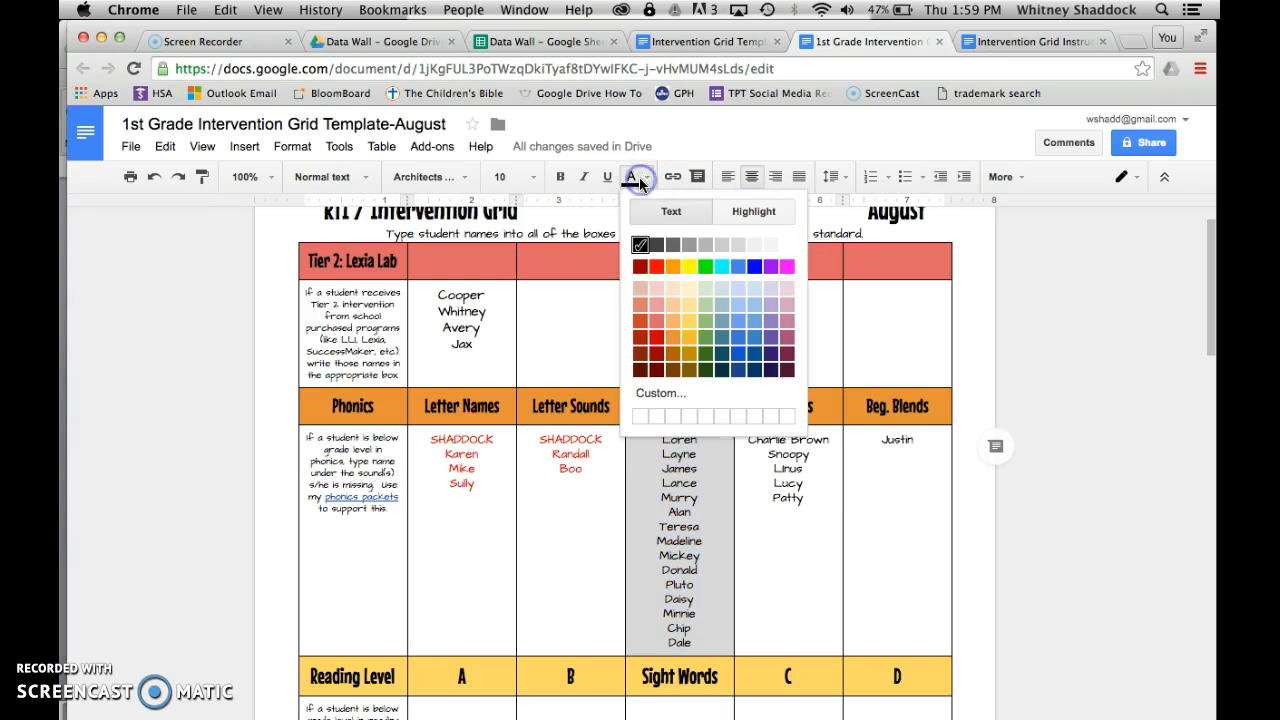
click(754, 266)
click(697, 512)
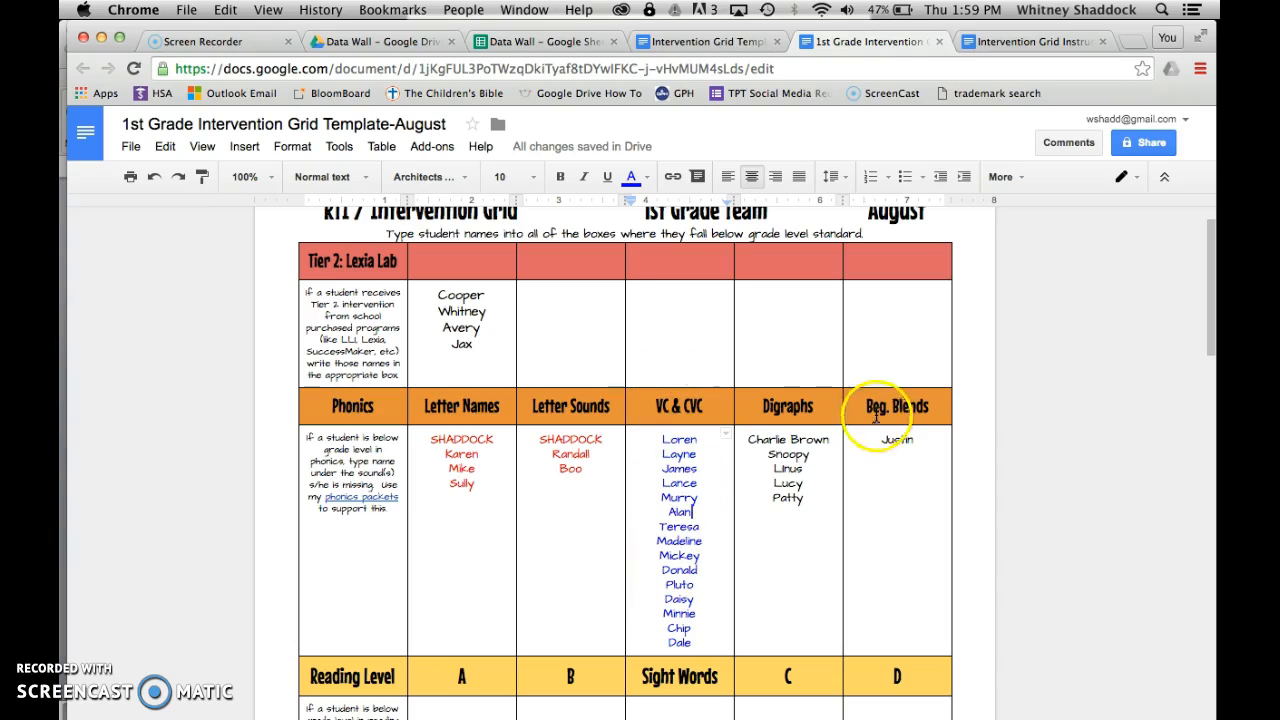
click(667, 432)
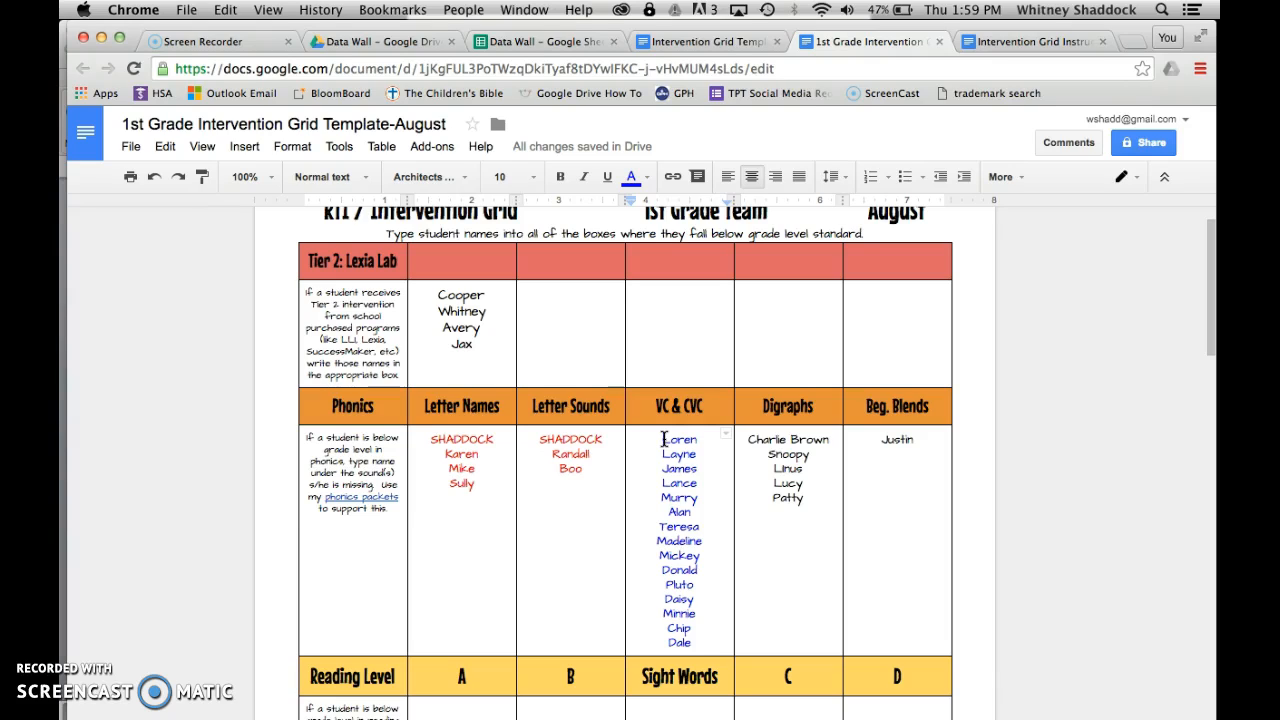
key(Return)
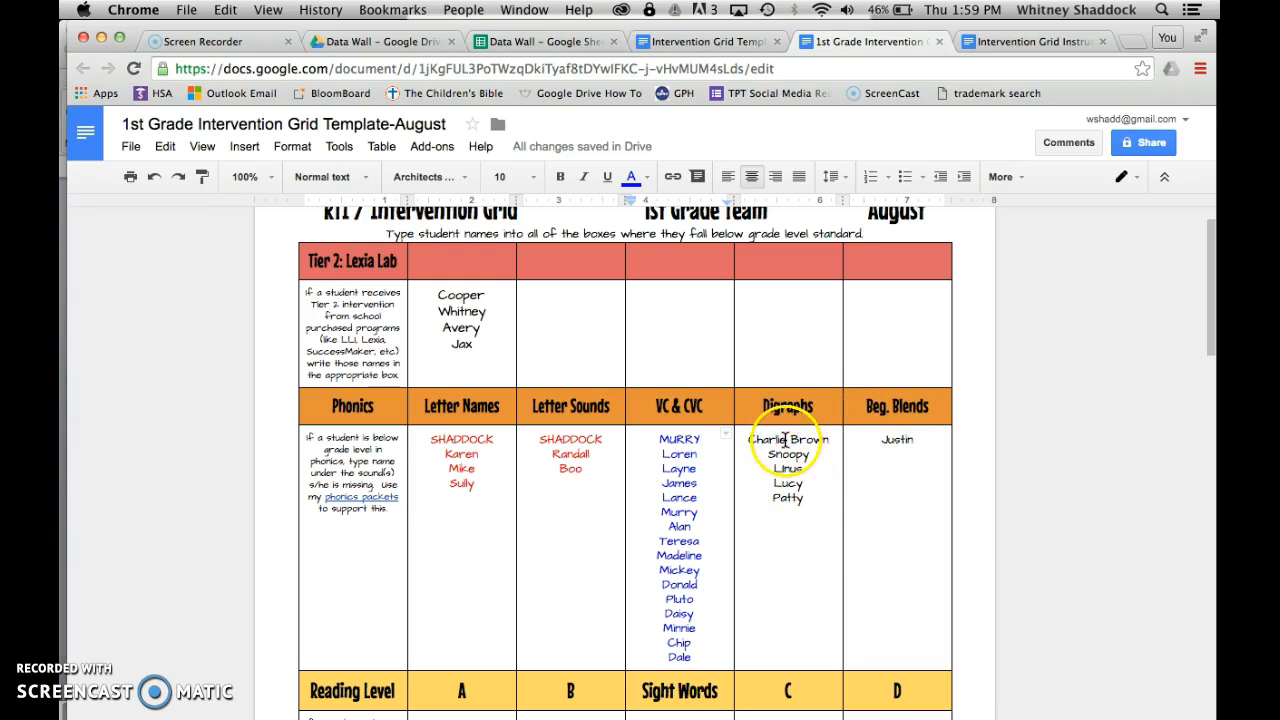
Color the student names under Digraphs and Beg. Blends in the Phonics row green.
drag(750, 441, 901, 440)
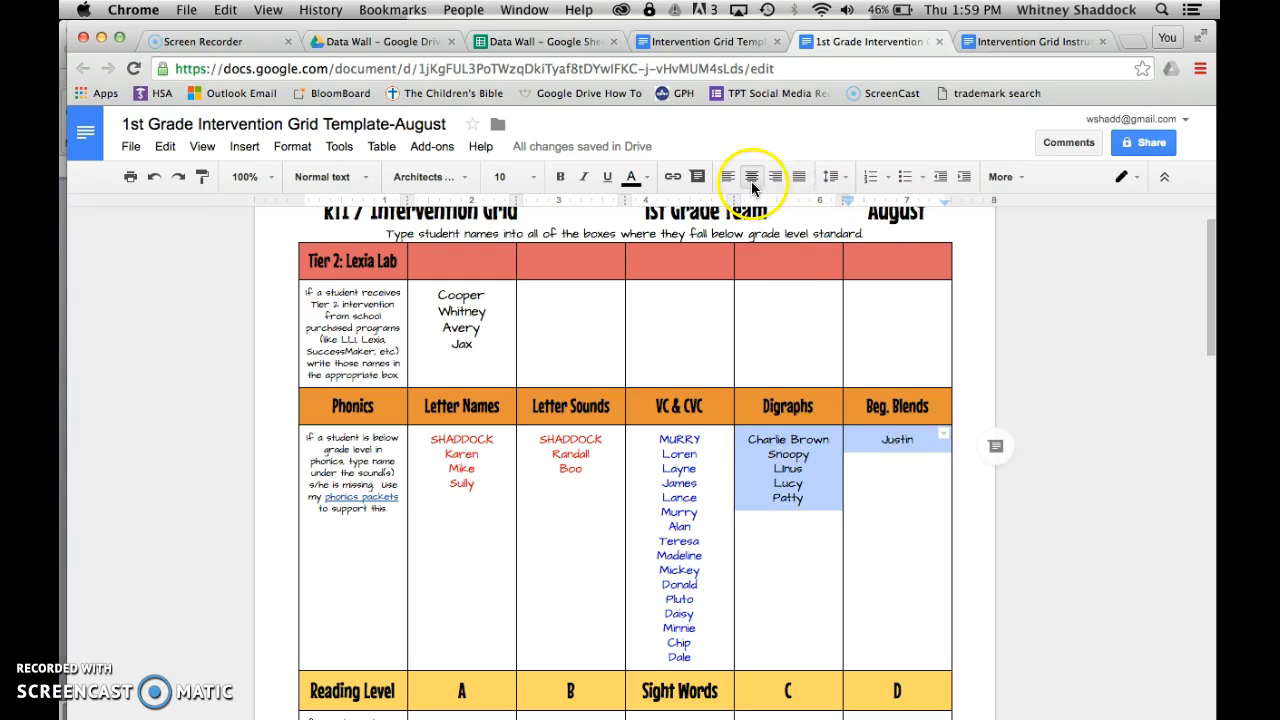
click(648, 176)
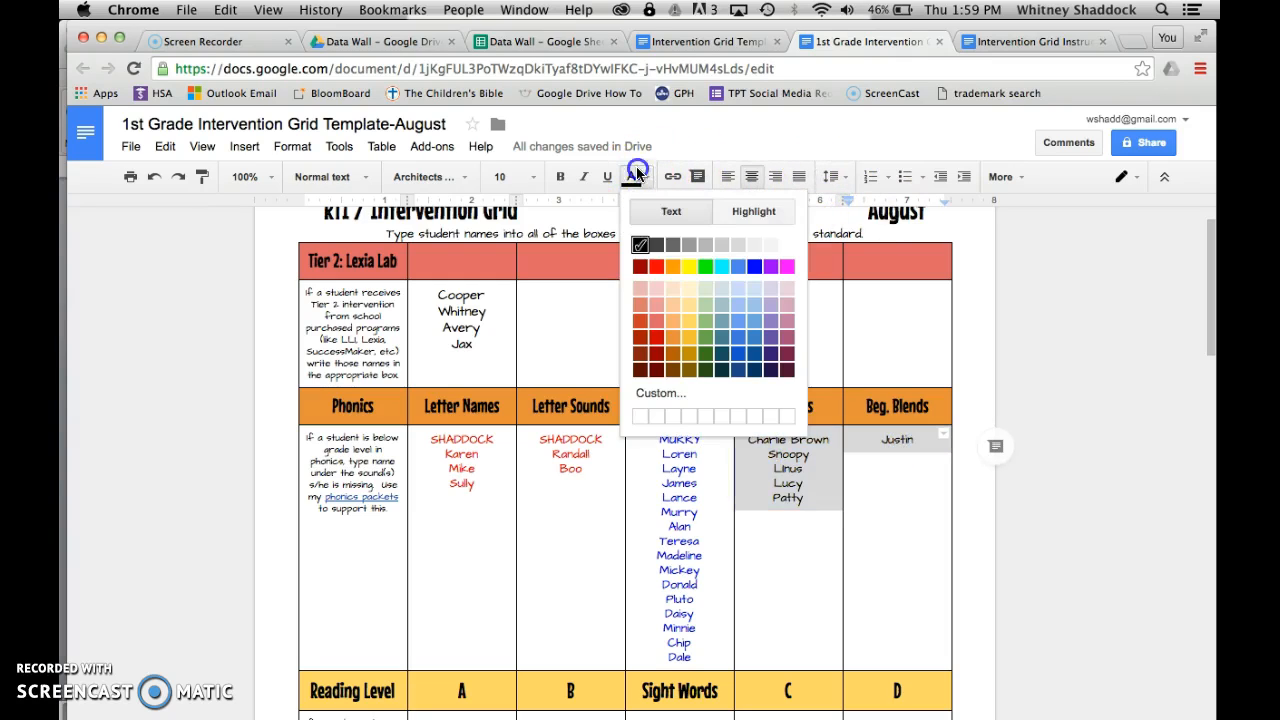
click(708, 268)
click(812, 497)
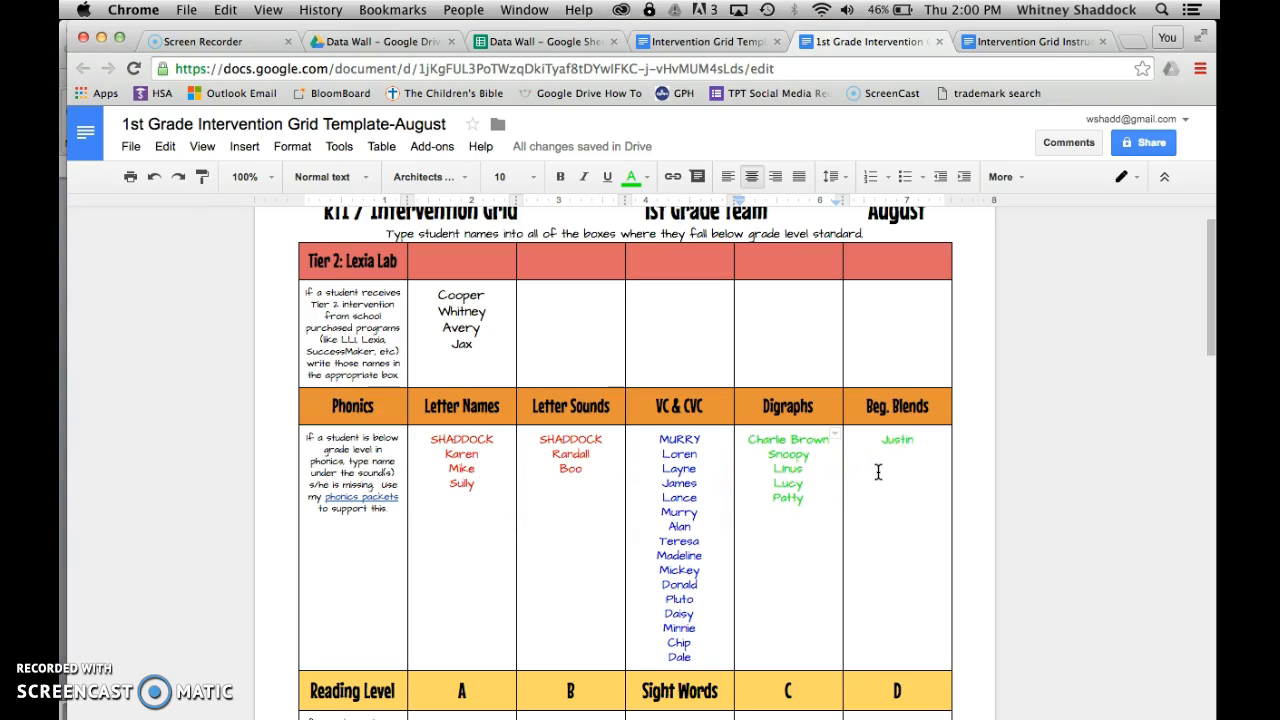
Review the Reading Level and Writing sections and the color-coded Phonics groups in the intervention grid.
scroll(878, 472, down, 3)
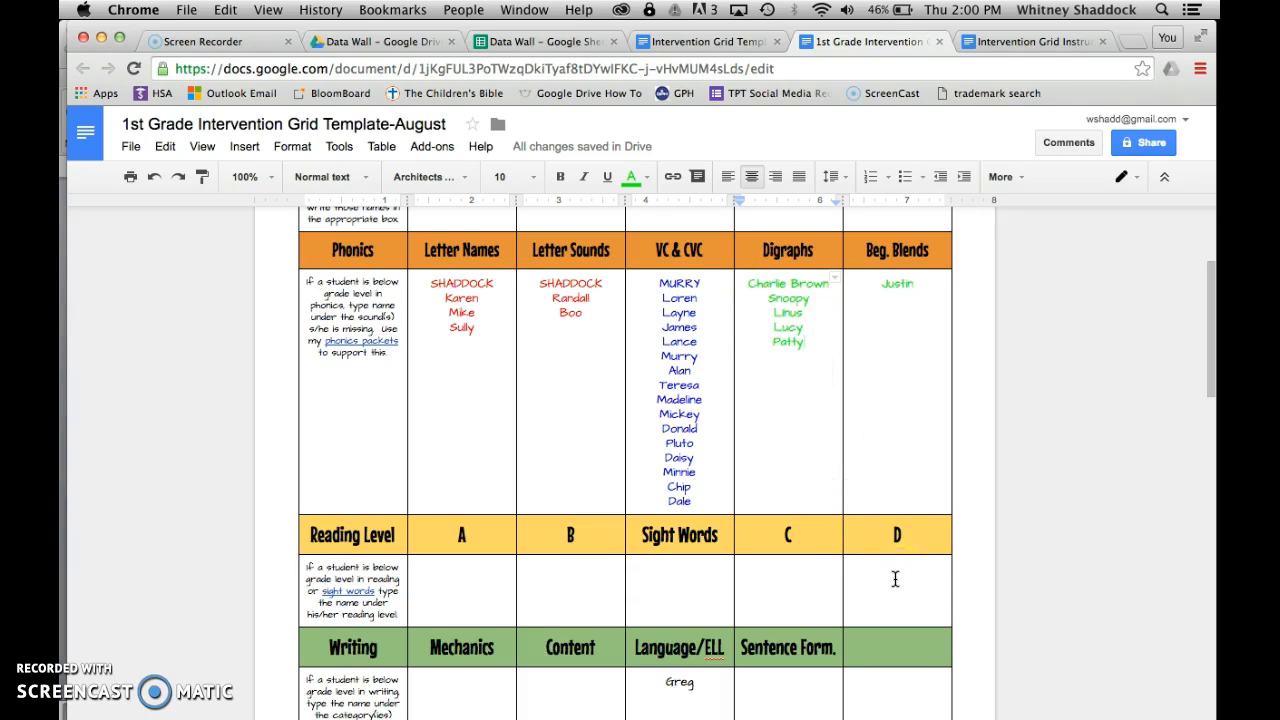
scroll(823, 457, down, 2)
scroll(823, 457, up, 1)
scroll(823, 457, down, 2)
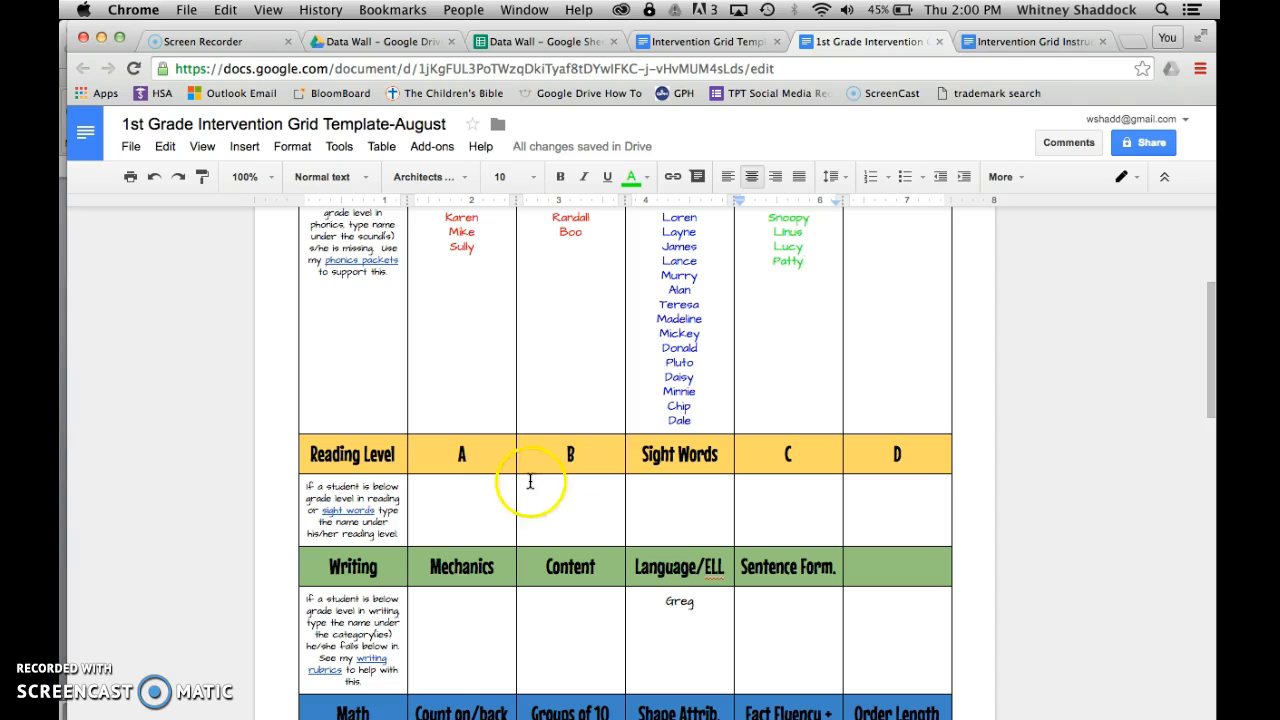
scroll(530, 363, up, 5)
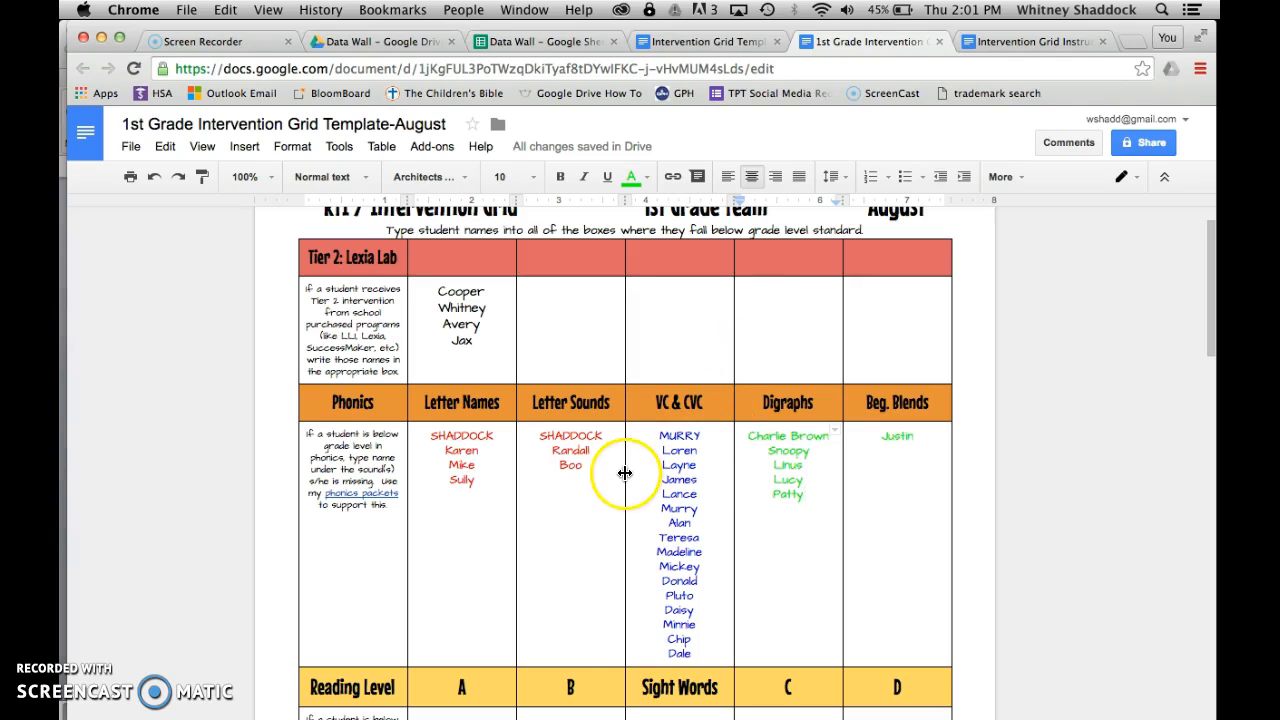
scroll(535, 511, down, 1)
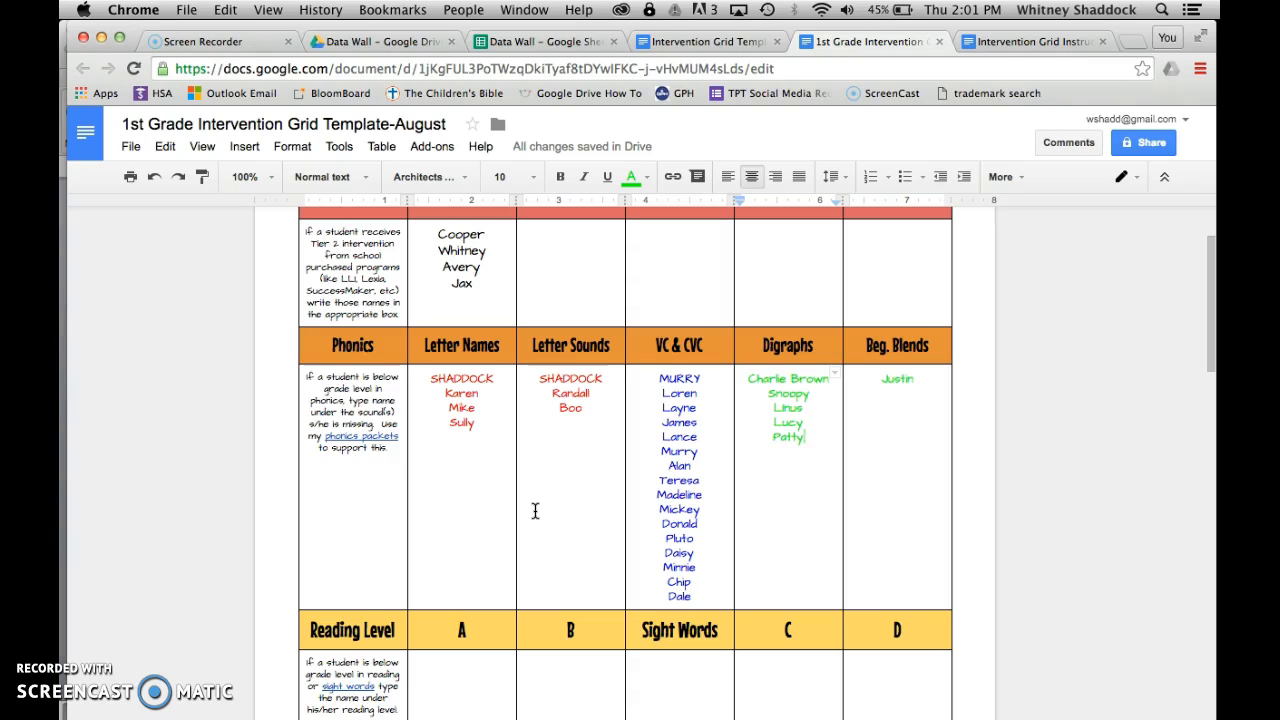
click(371, 404)
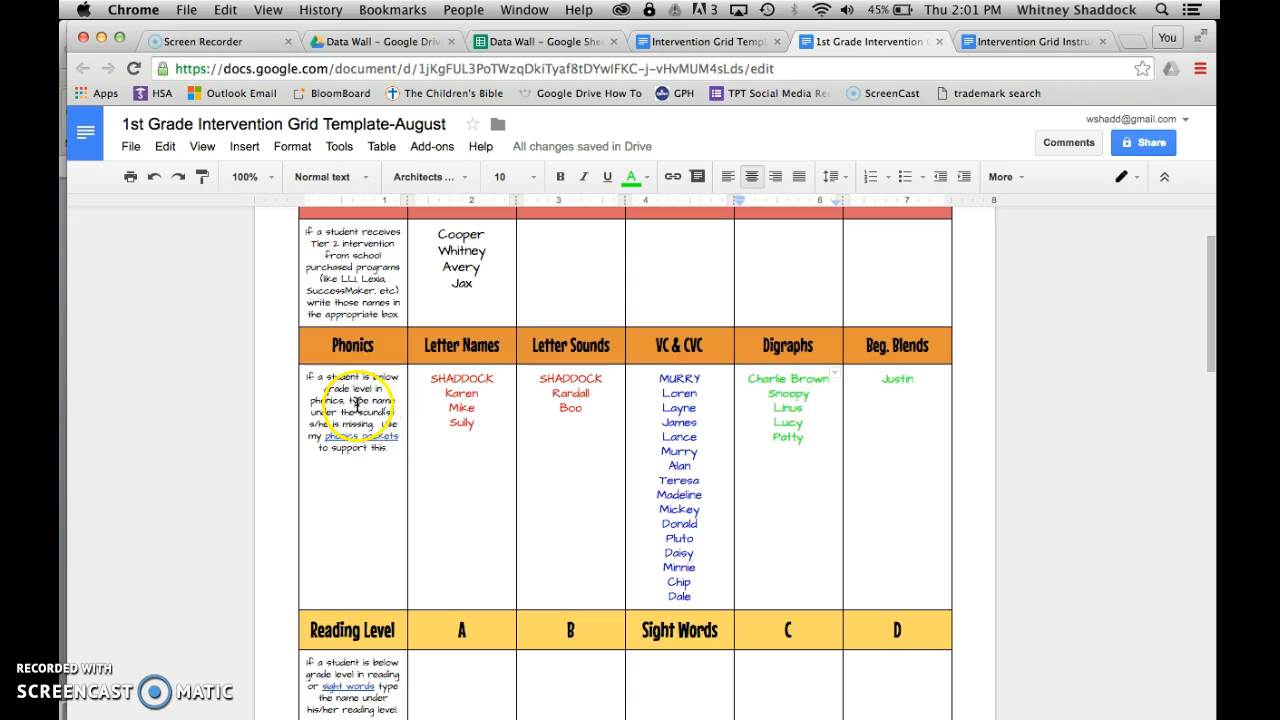
scroll(360, 400, up, 2)
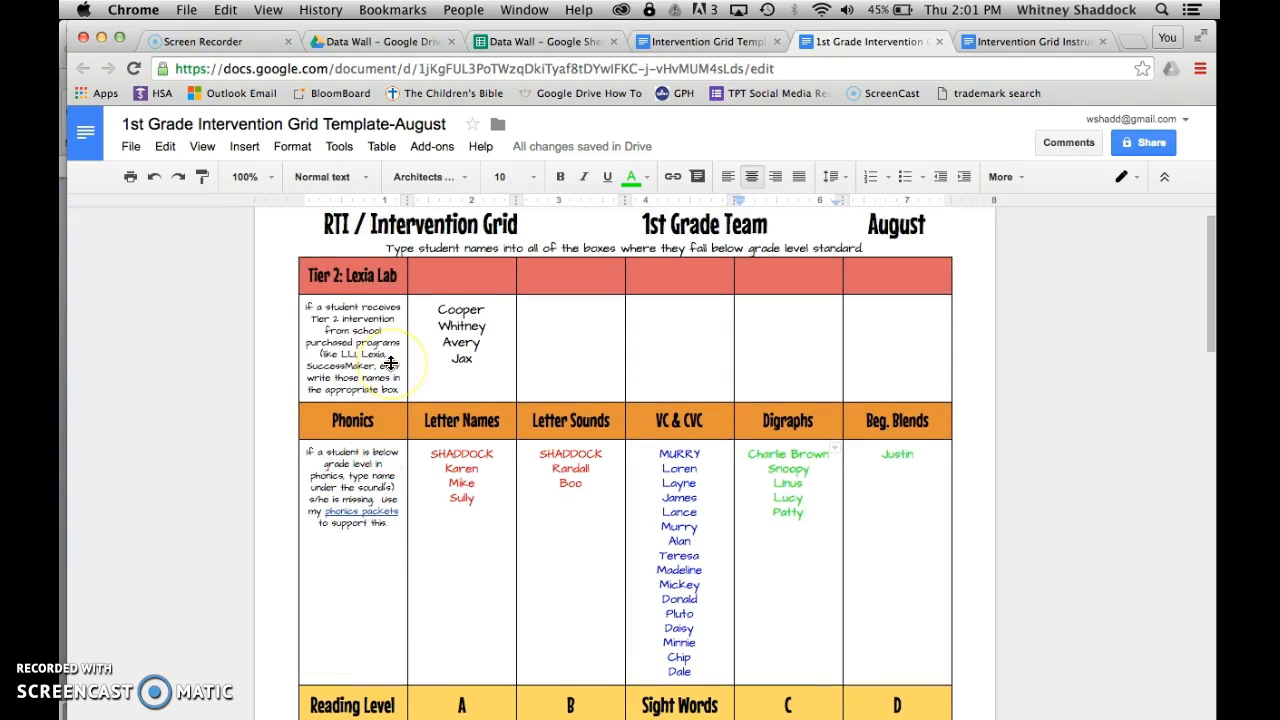
click(468, 484)
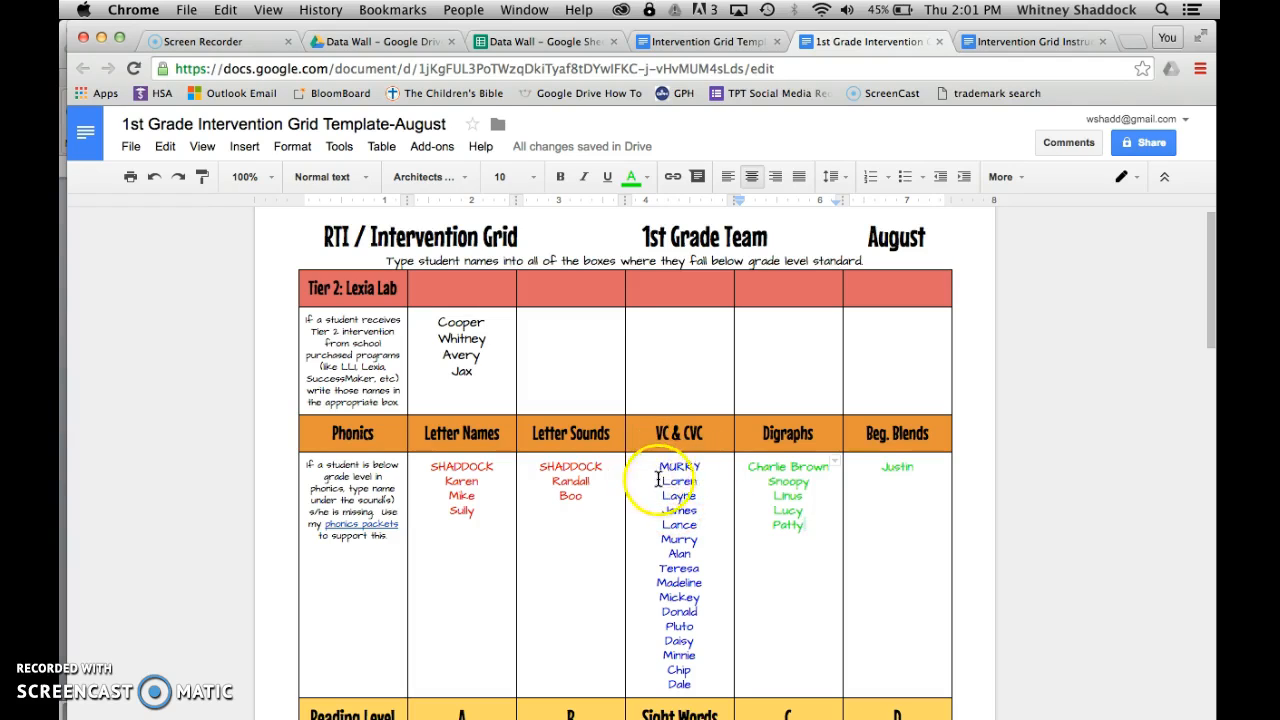
click(680, 583)
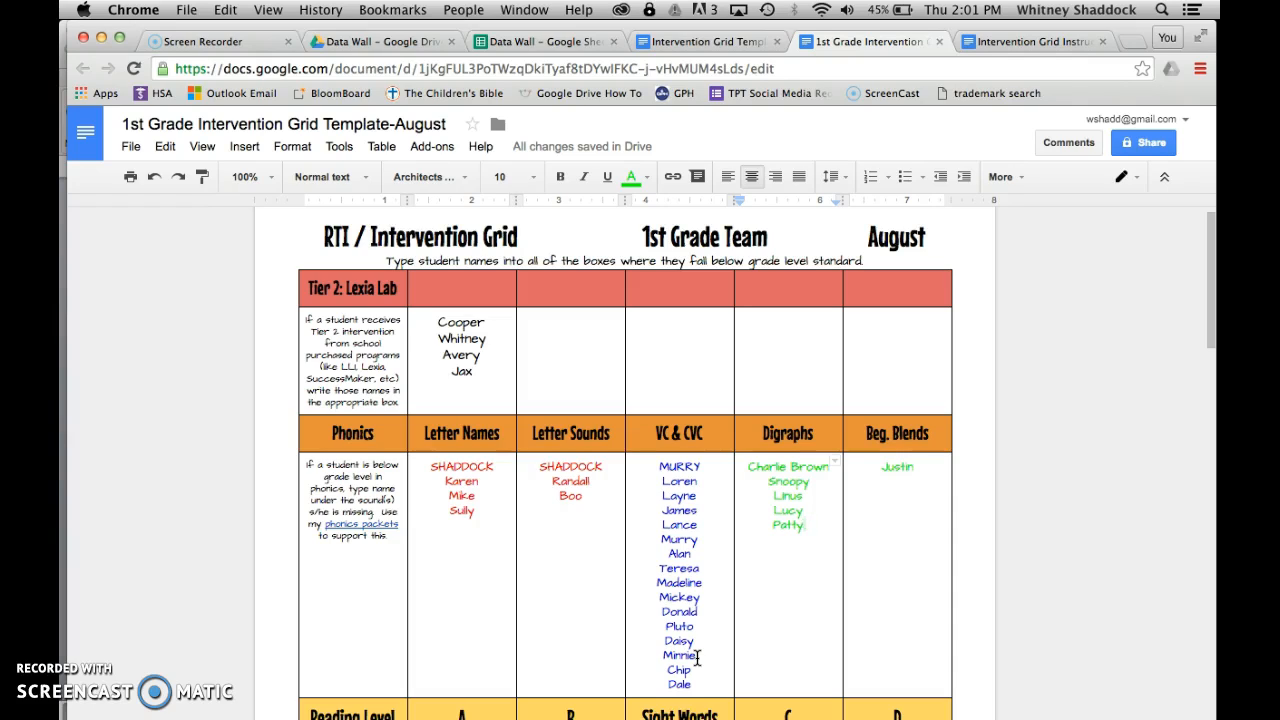
click(545, 489)
click(908, 230)
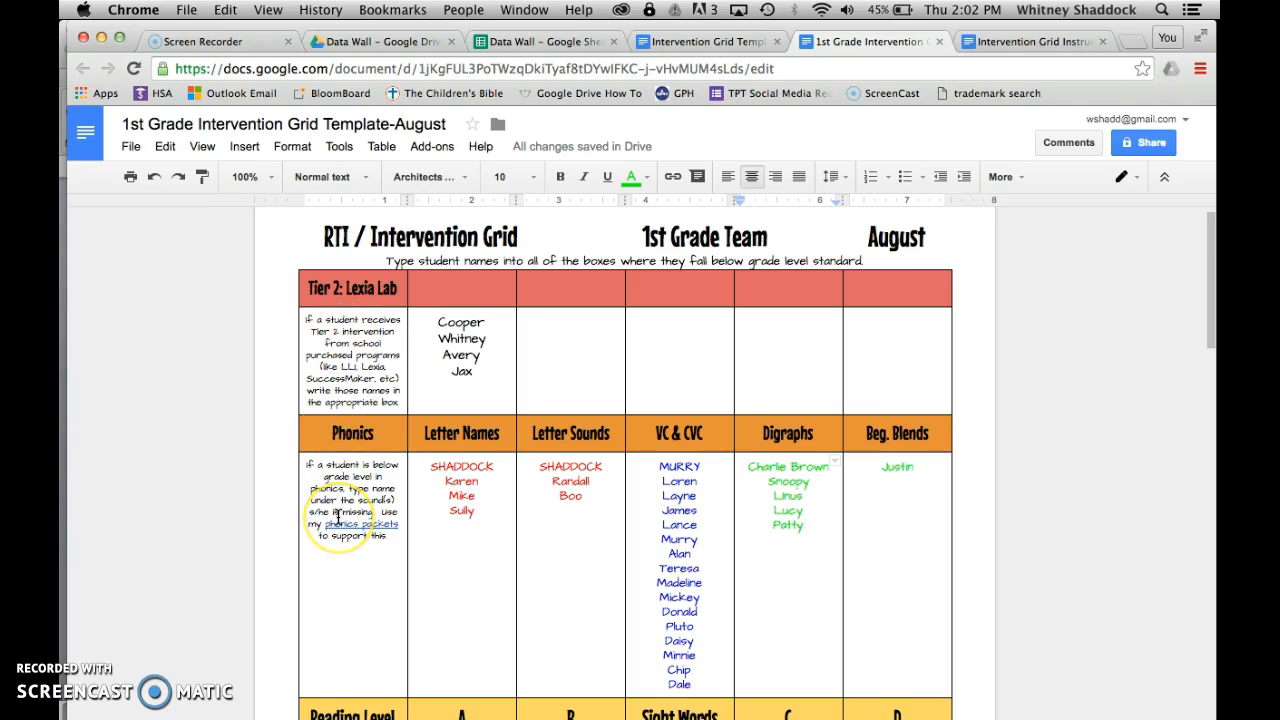
Examine the instructions and linked resources for Reading Level, Writing and Math in the first column, plus the Extension section.
scroll(338, 516, down, 5)
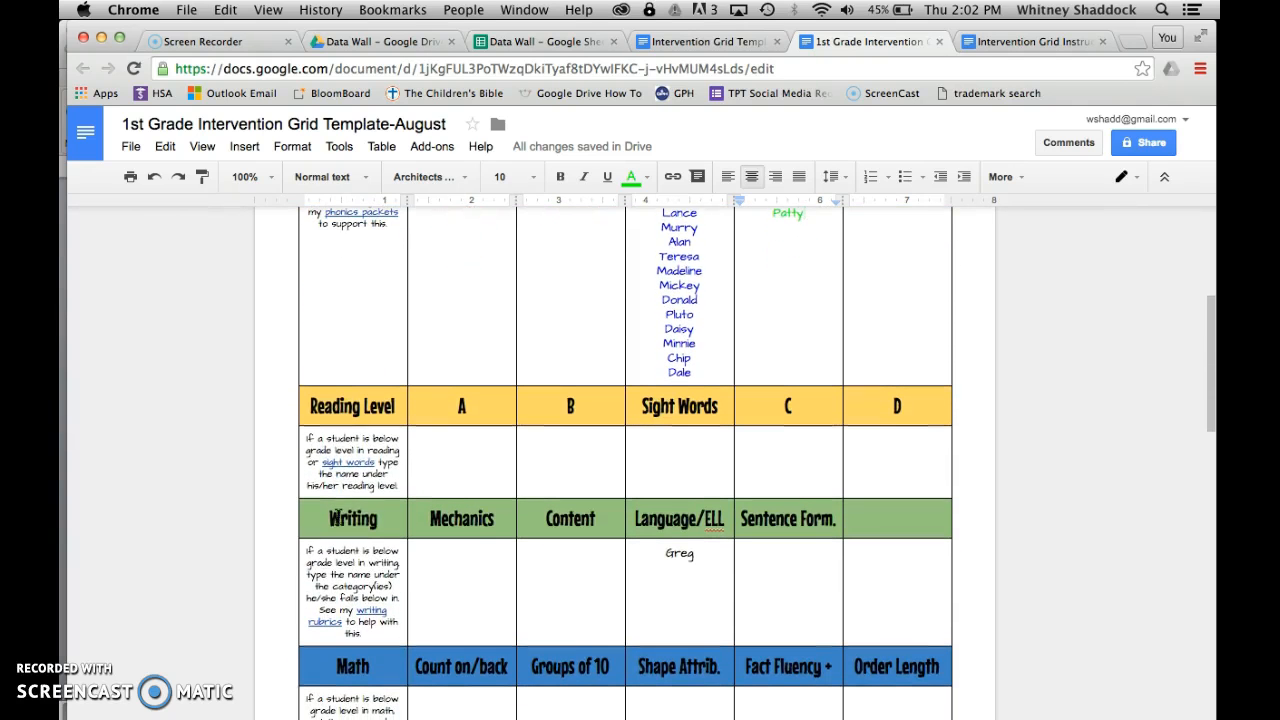
click(348, 462)
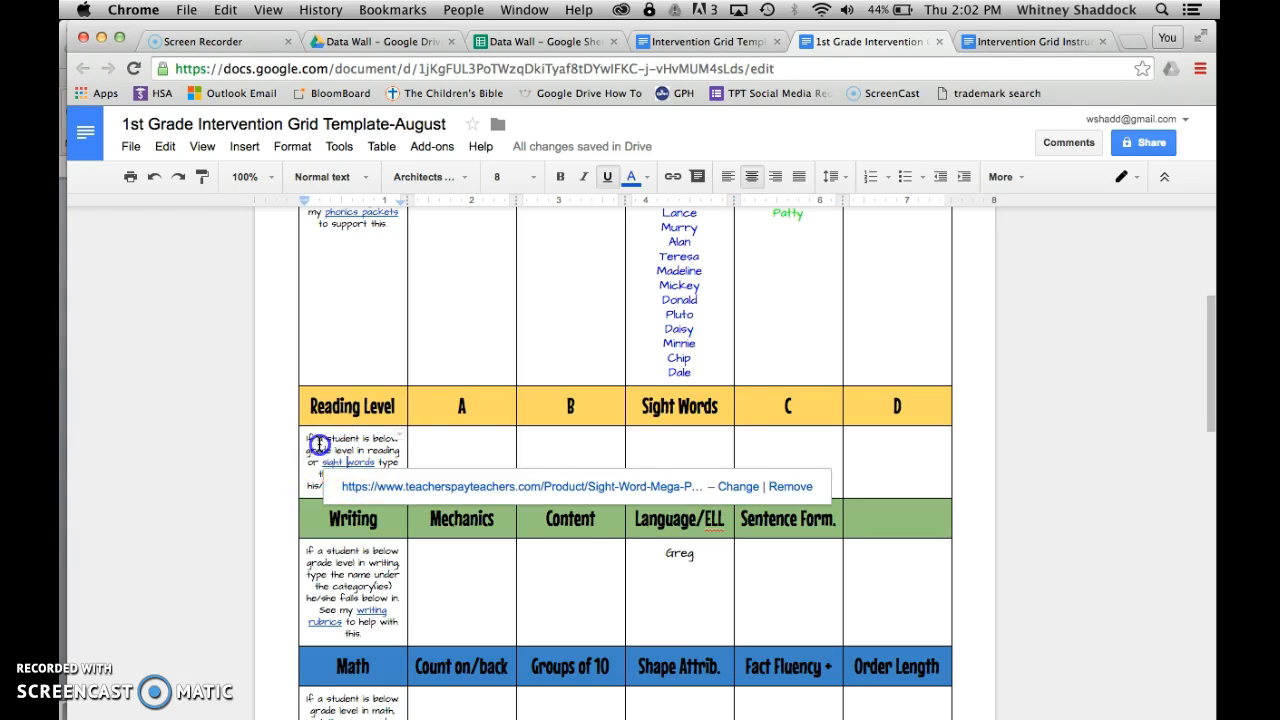
click(318, 445)
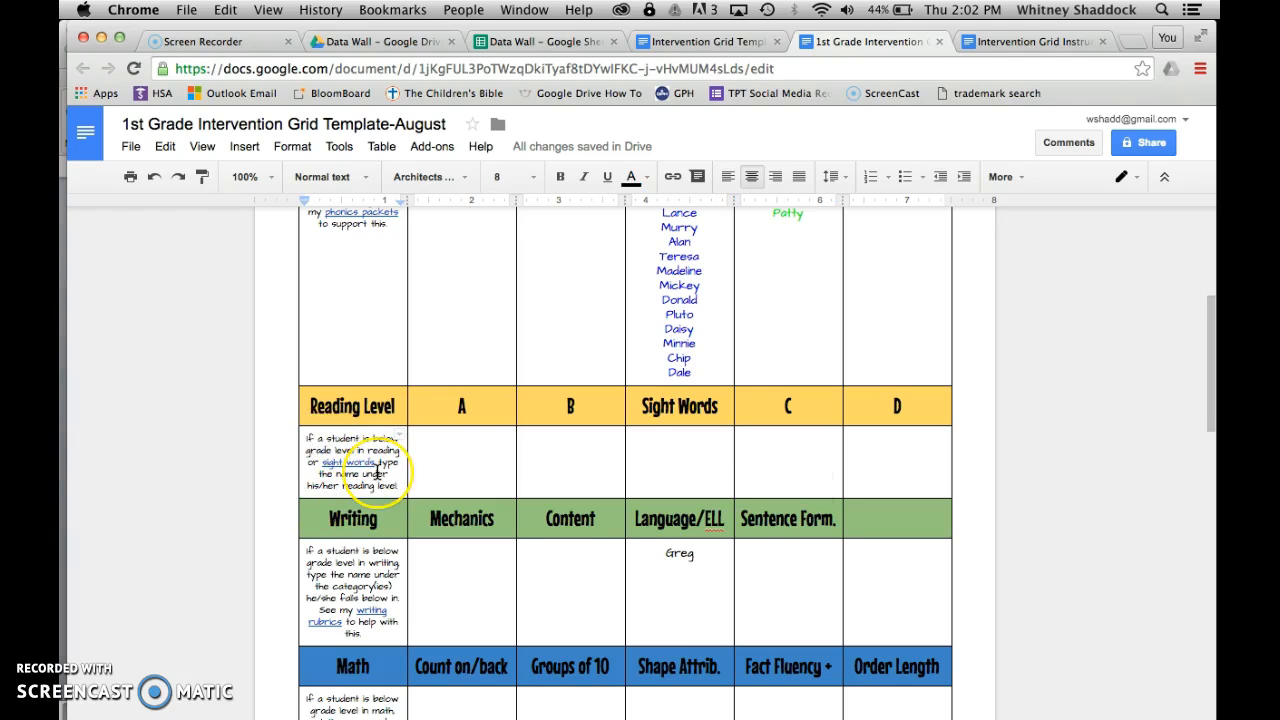
click(336, 587)
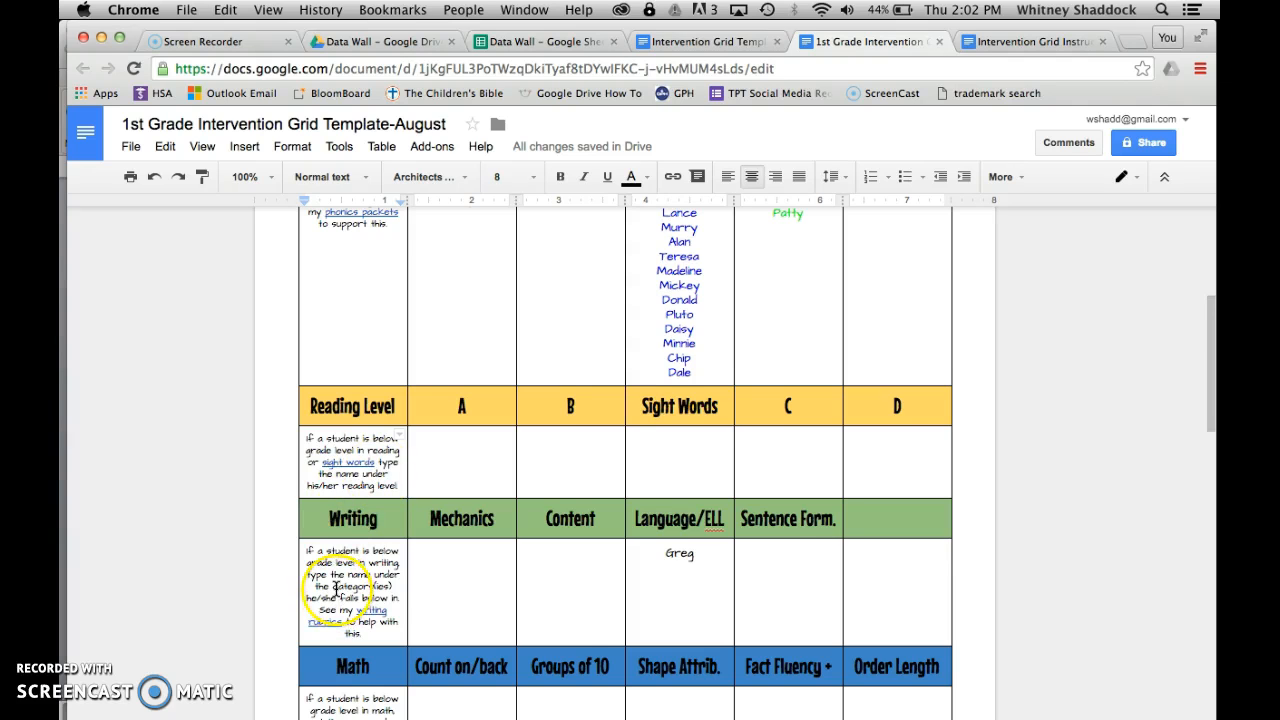
scroll(336, 587, down, 4)
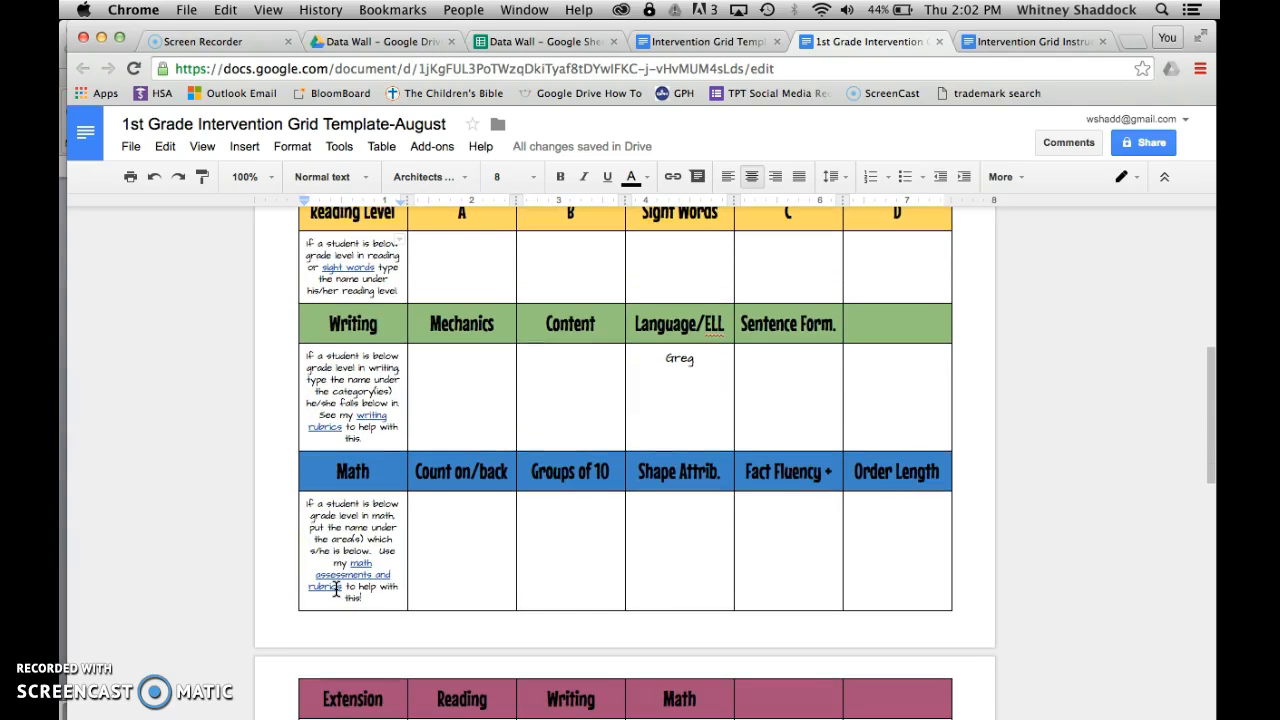
scroll(336, 590, down, 5)
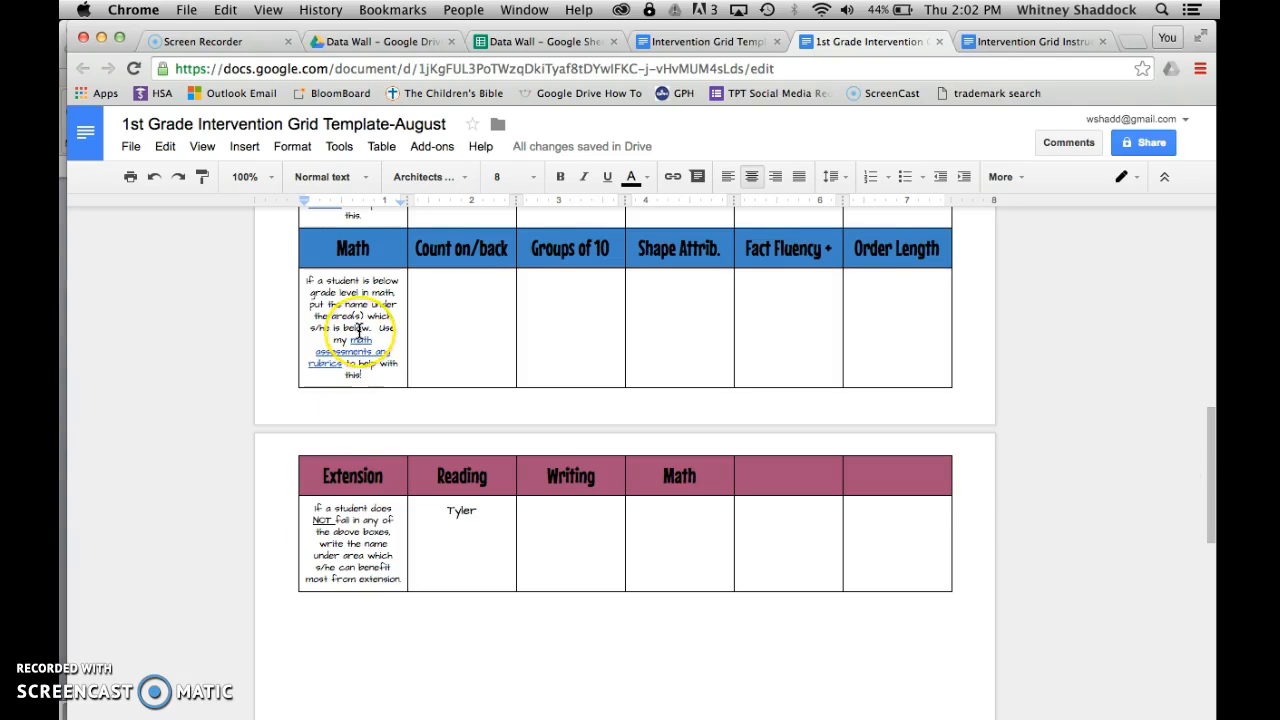
scroll(359, 331, up, 9)
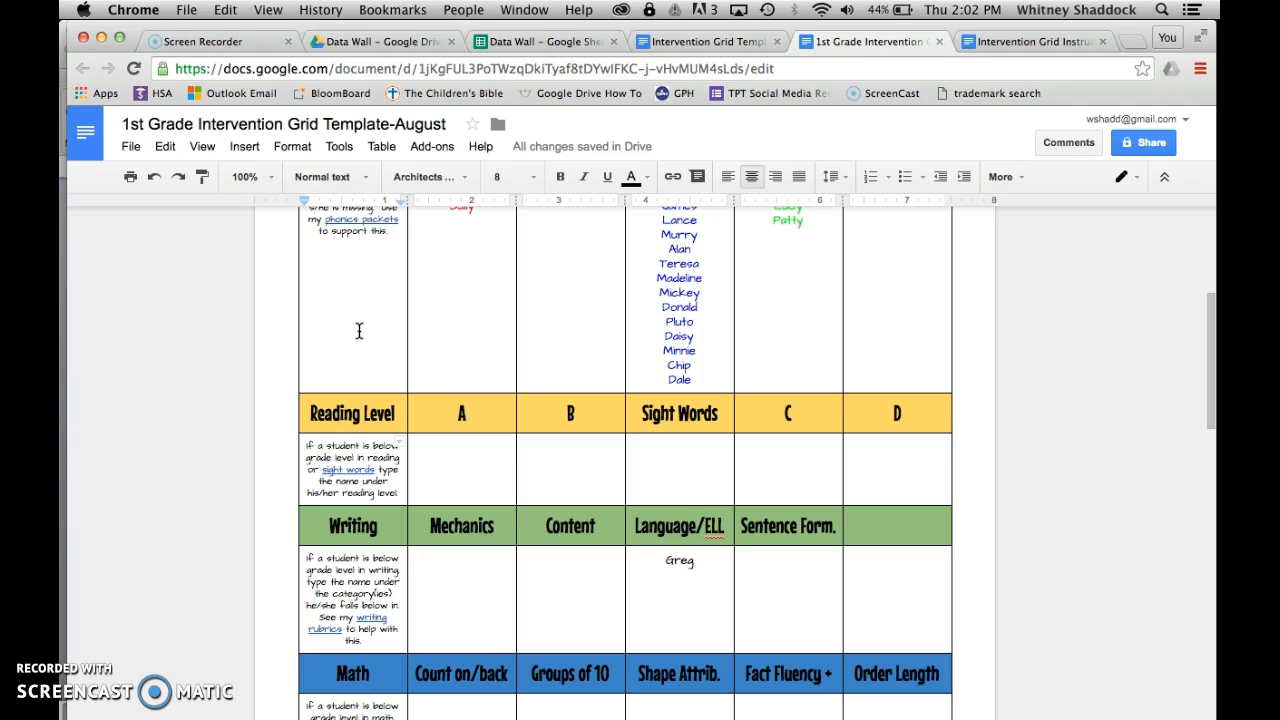
scroll(357, 320, up, 7)
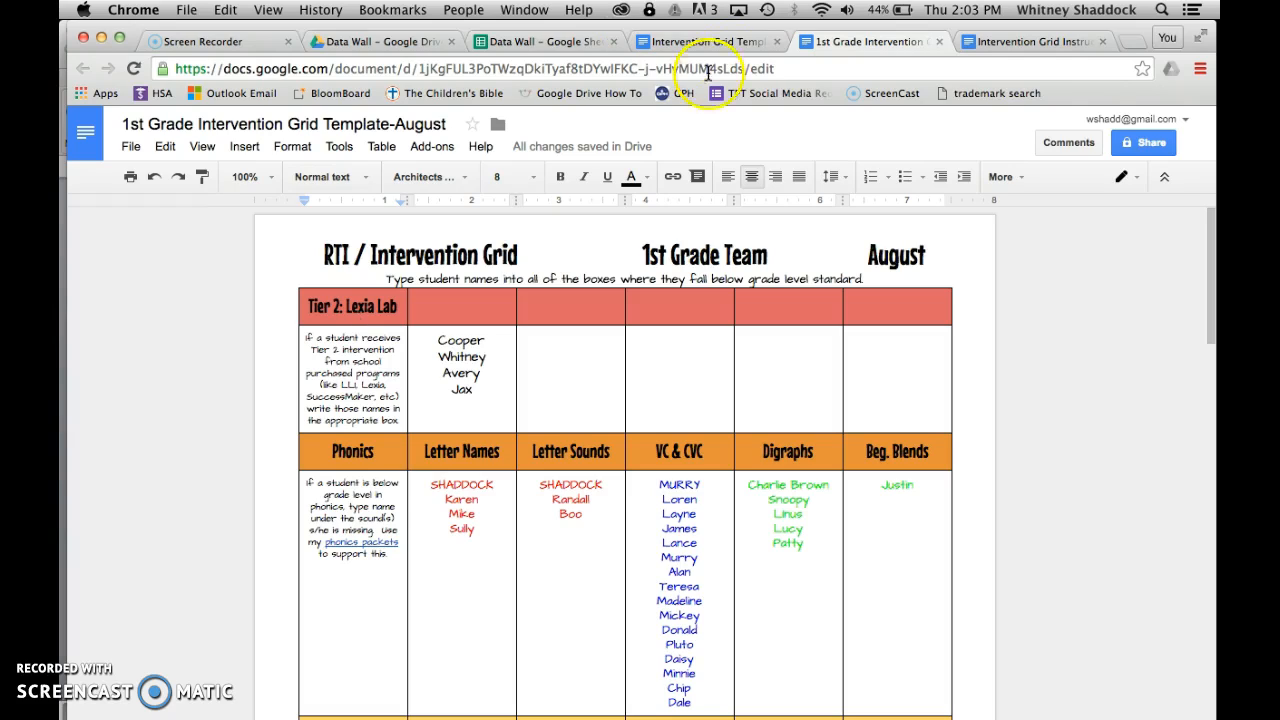
Compare the Phonics groups in the individual teacher's intervention grid with those in the 1st Grade team grid for August.
click(707, 41)
click(474, 487)
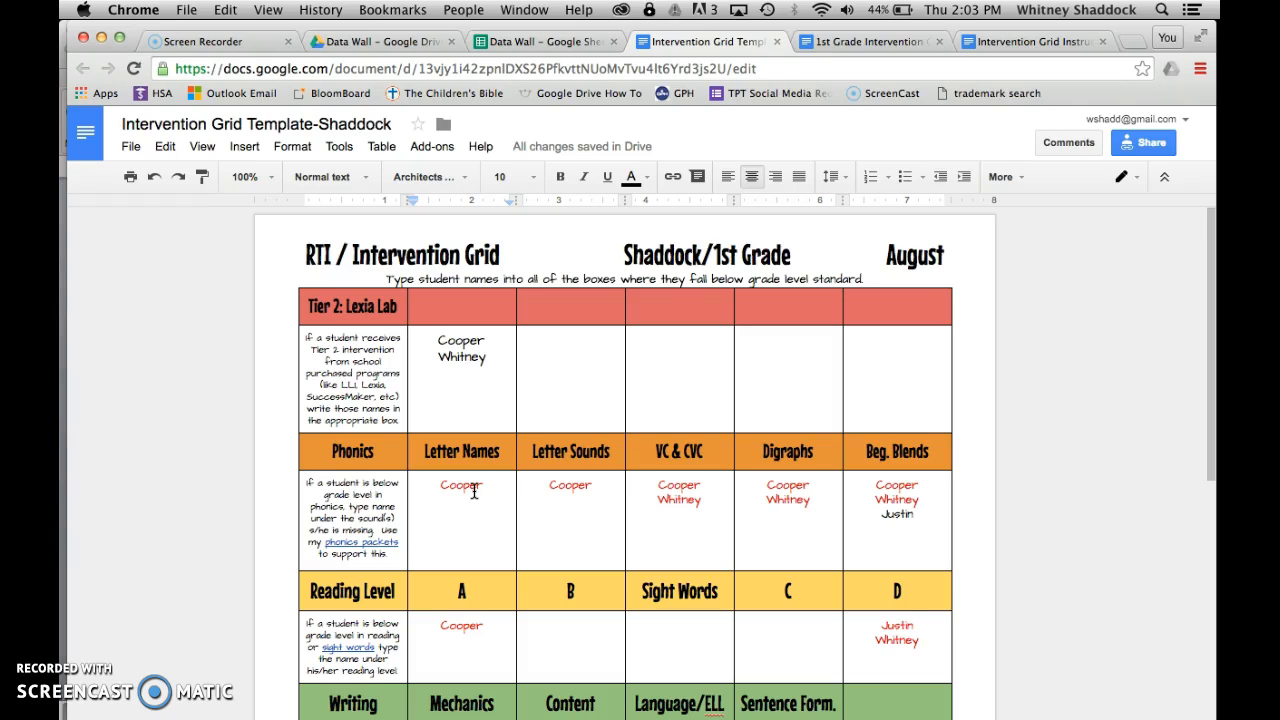
click(856, 42)
click(540, 342)
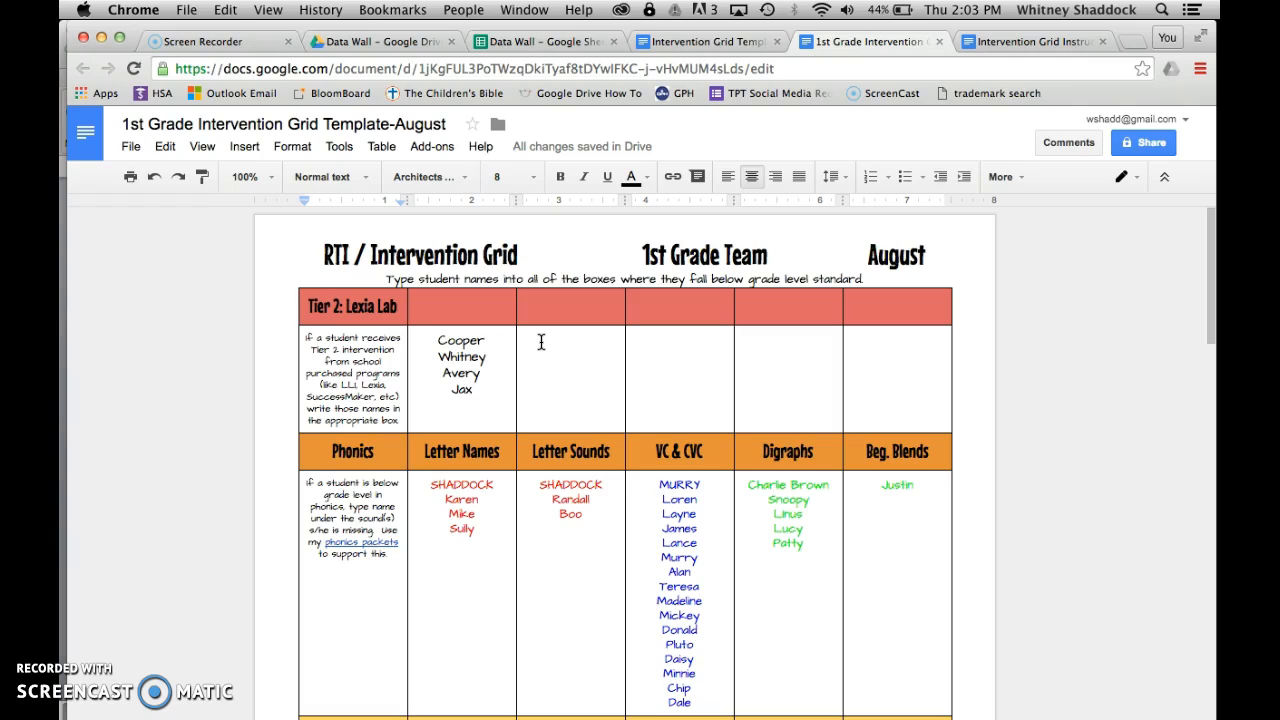
click(486, 502)
scroll(355, 408, down, 4)
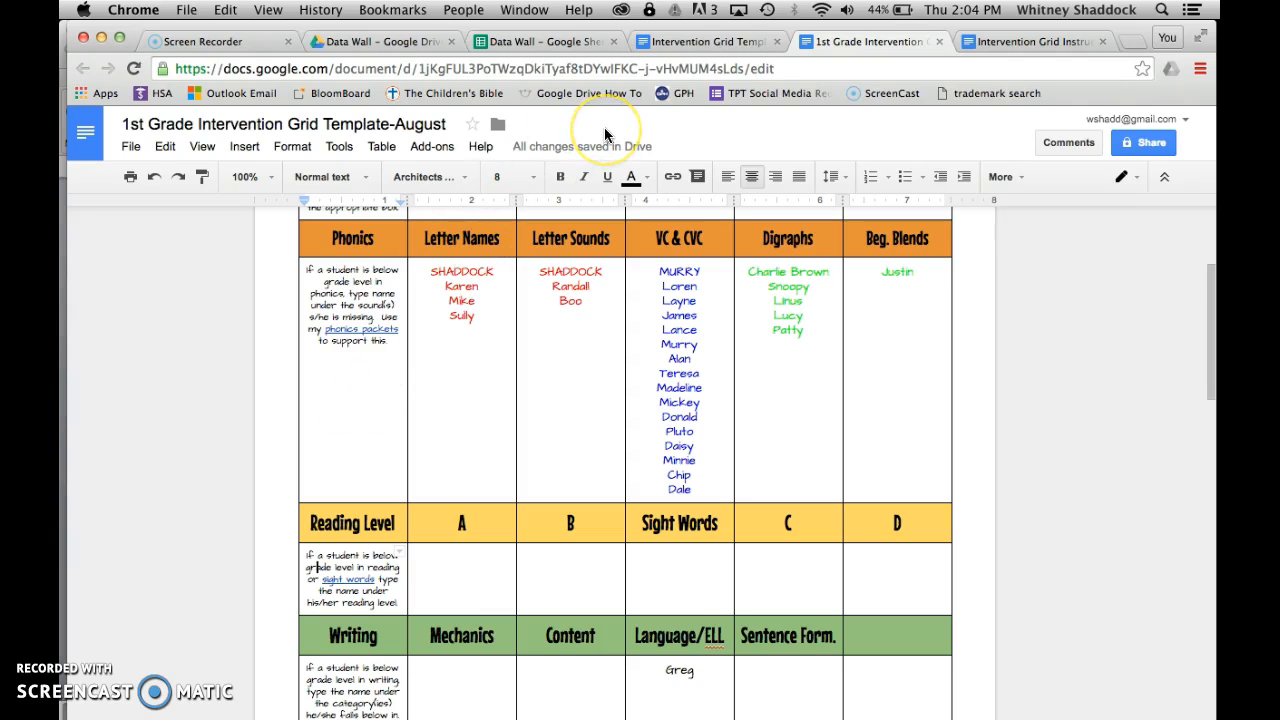
Switch to the PowerPoint slide show and go back to the Intervention Data Grid cover slide.
key(ctrl+Up)
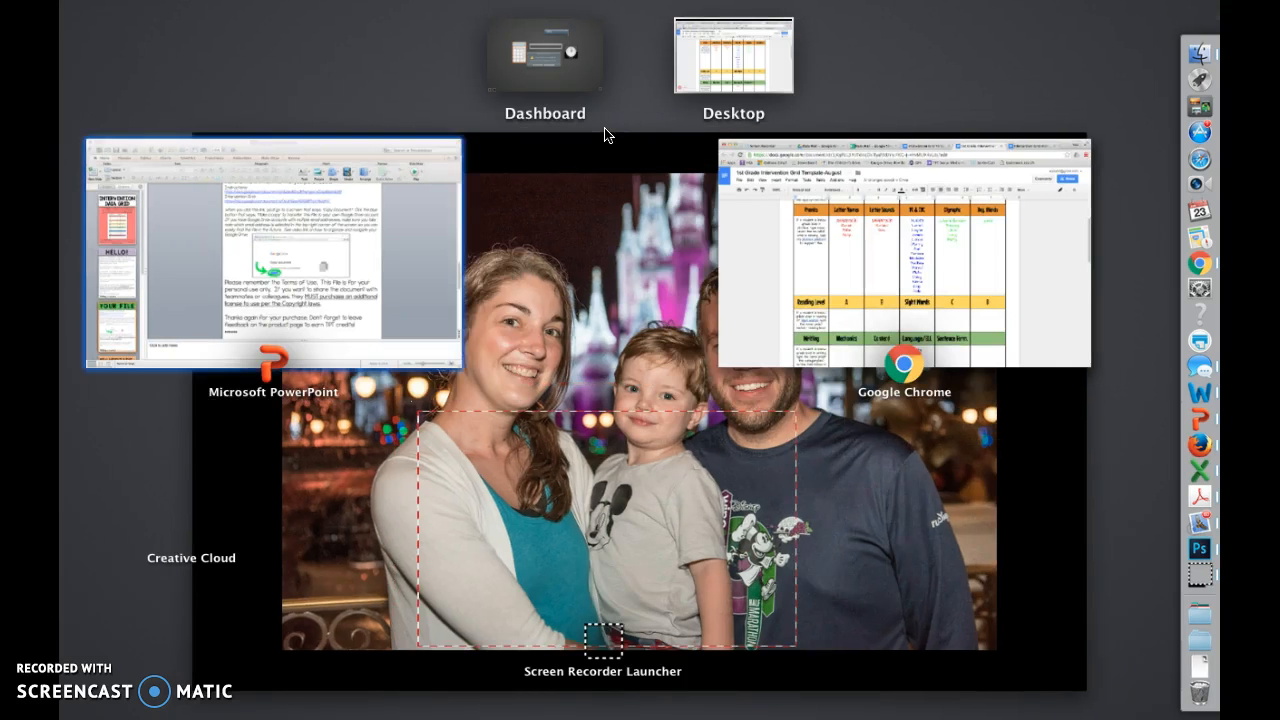
click(221, 303)
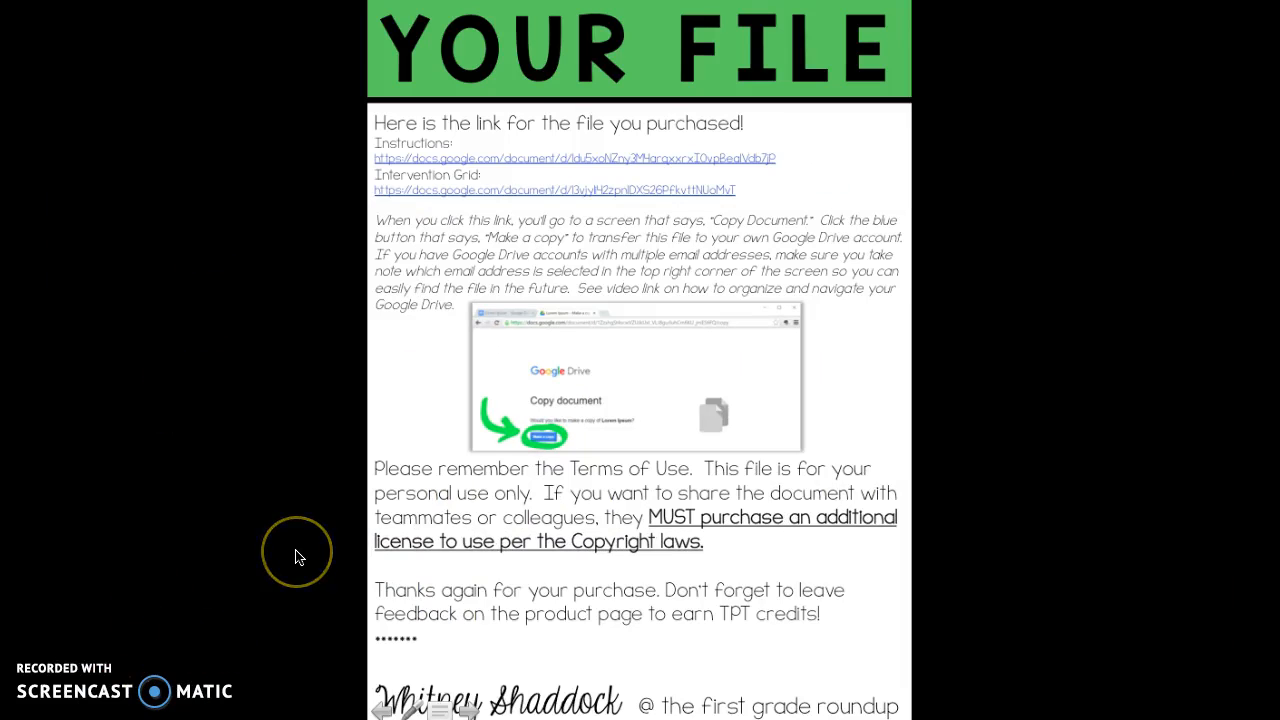
key(Left)
key(Left)
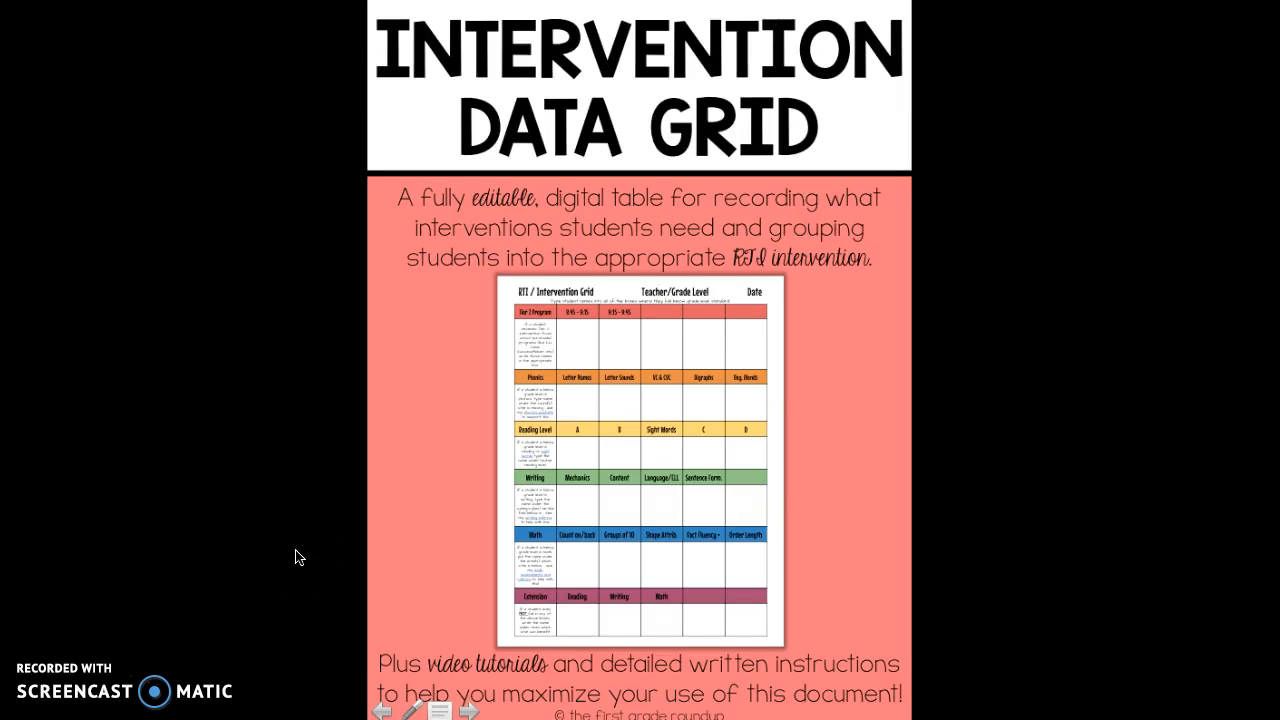